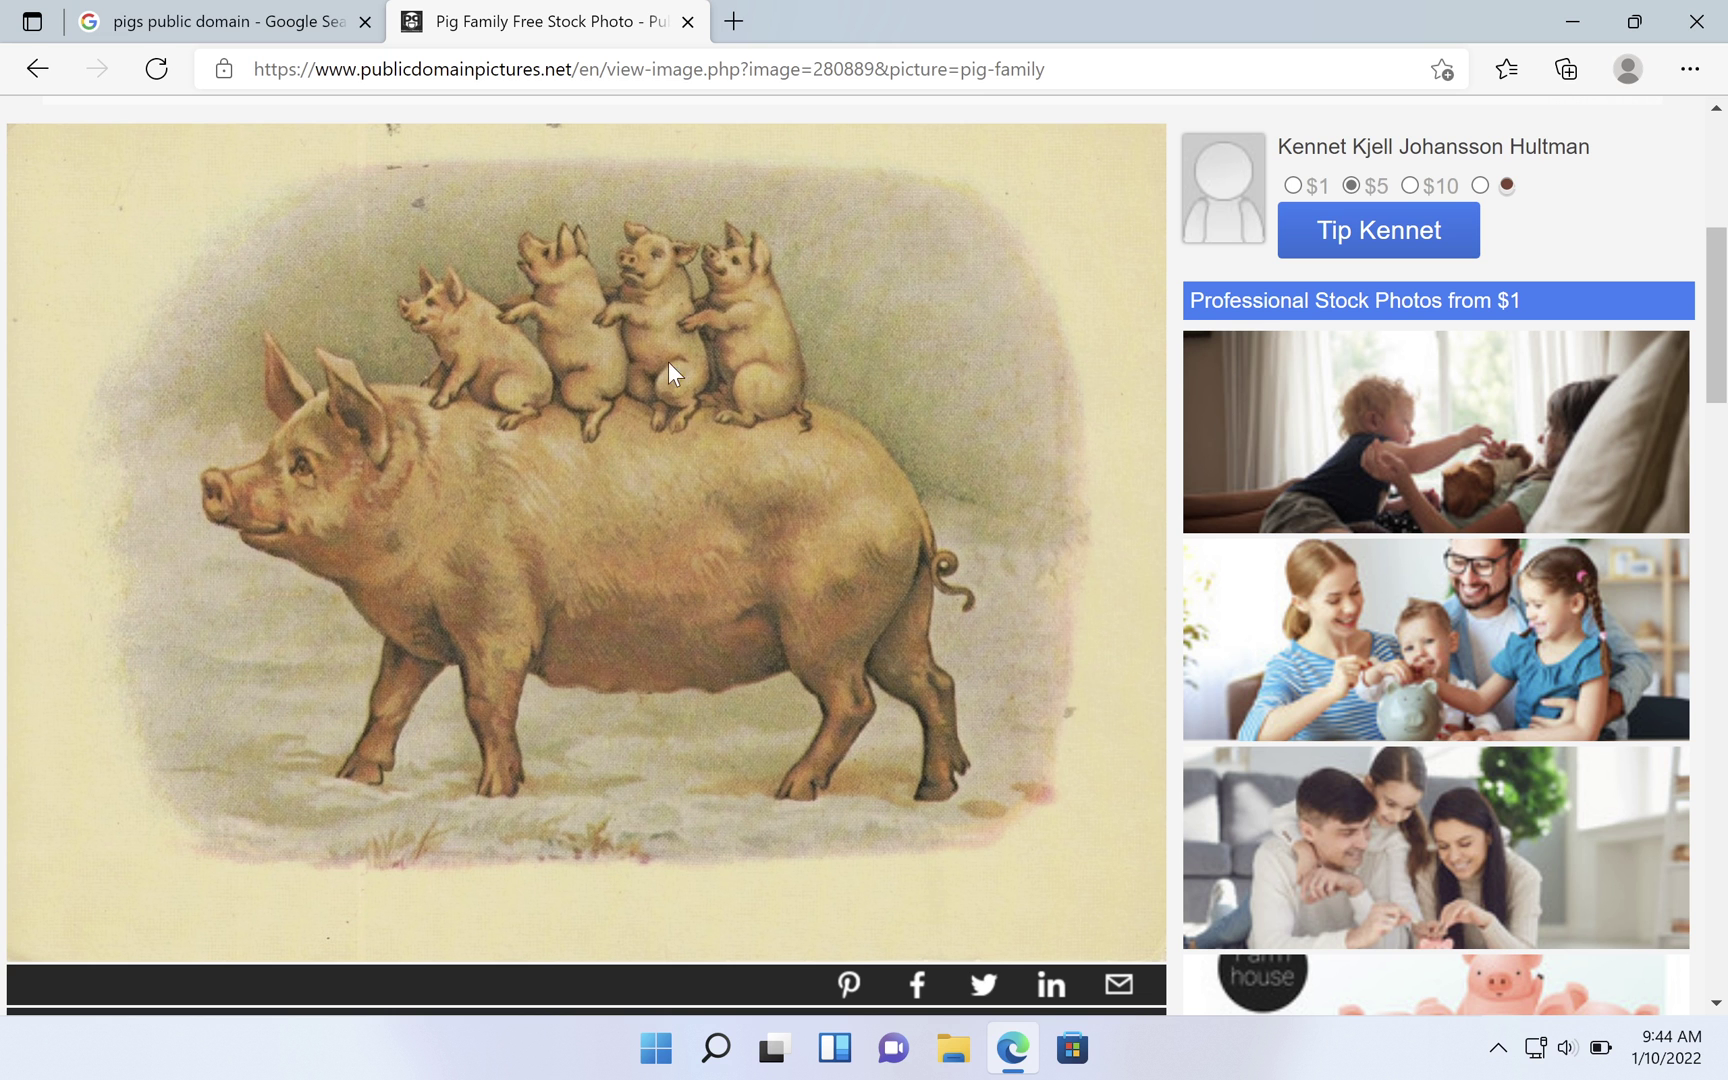
pyautogui.scroll(-3, 627, 420)
pyautogui.scroll(-1, 627, 420)
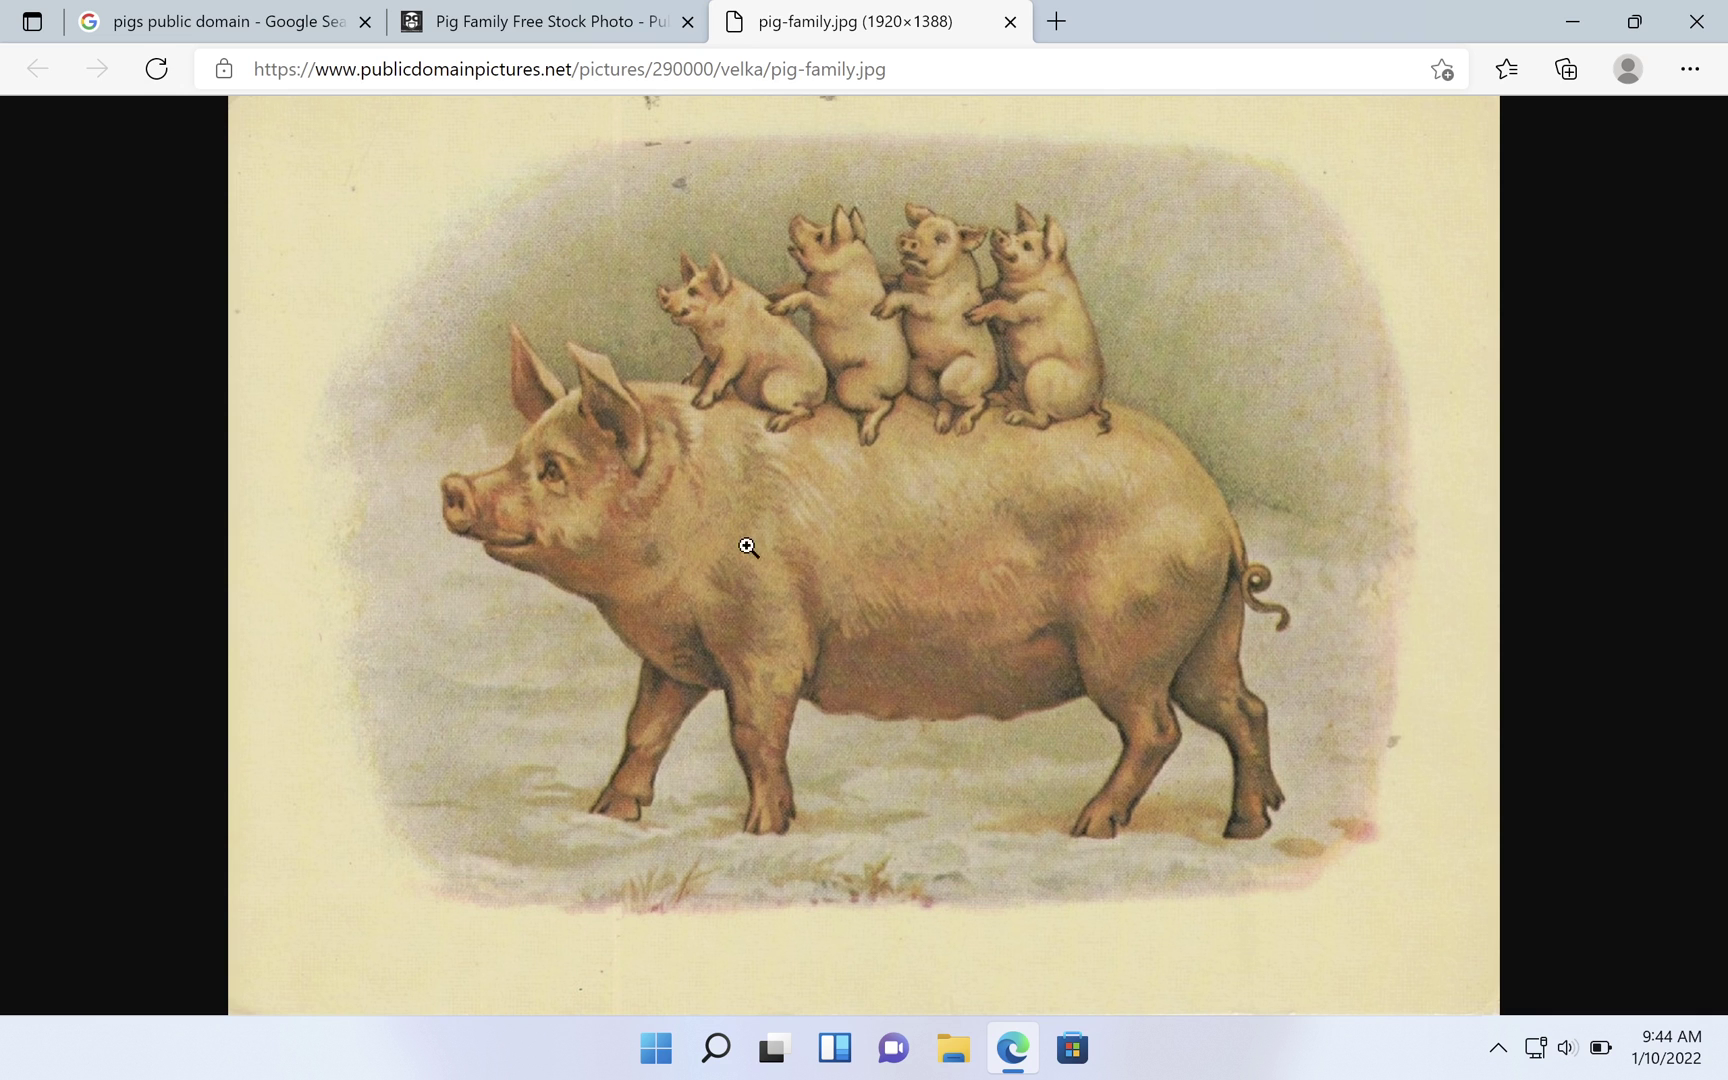
# - Save the pig-family picture from Edge into Pictures, then view it at full size
pyautogui.rightClick(750, 496)
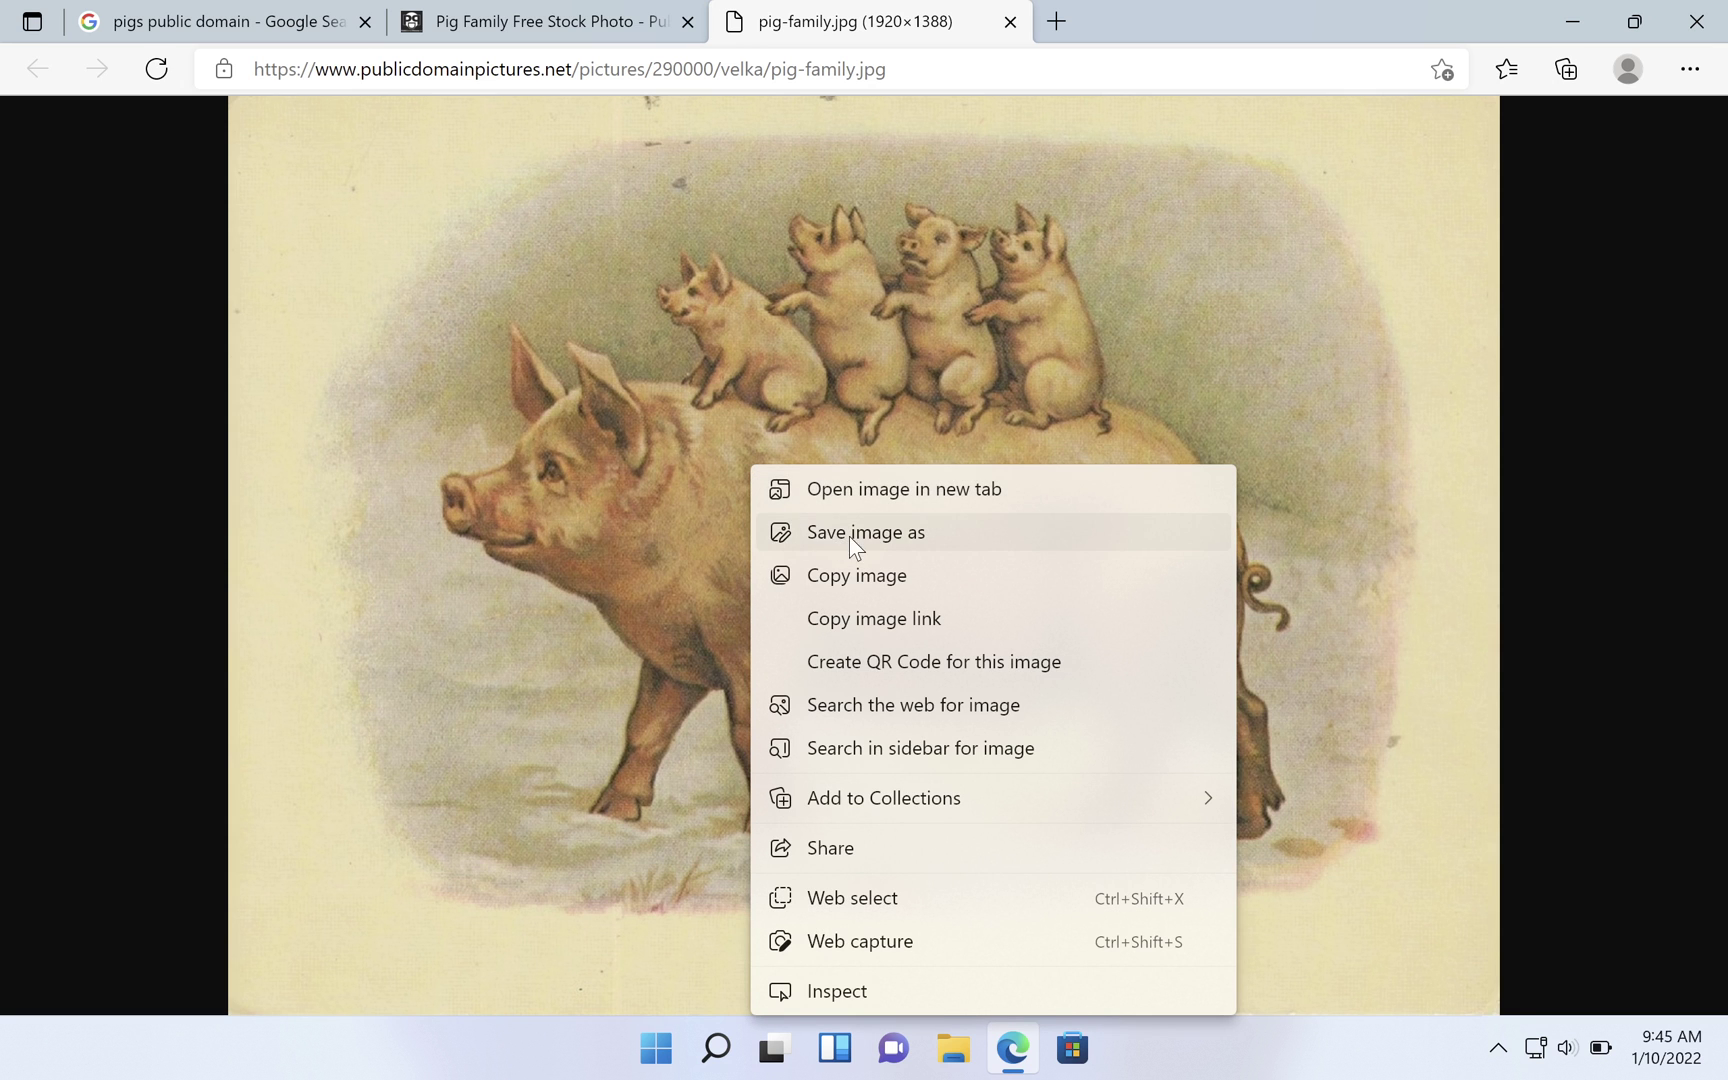
pyautogui.click(837, 532)
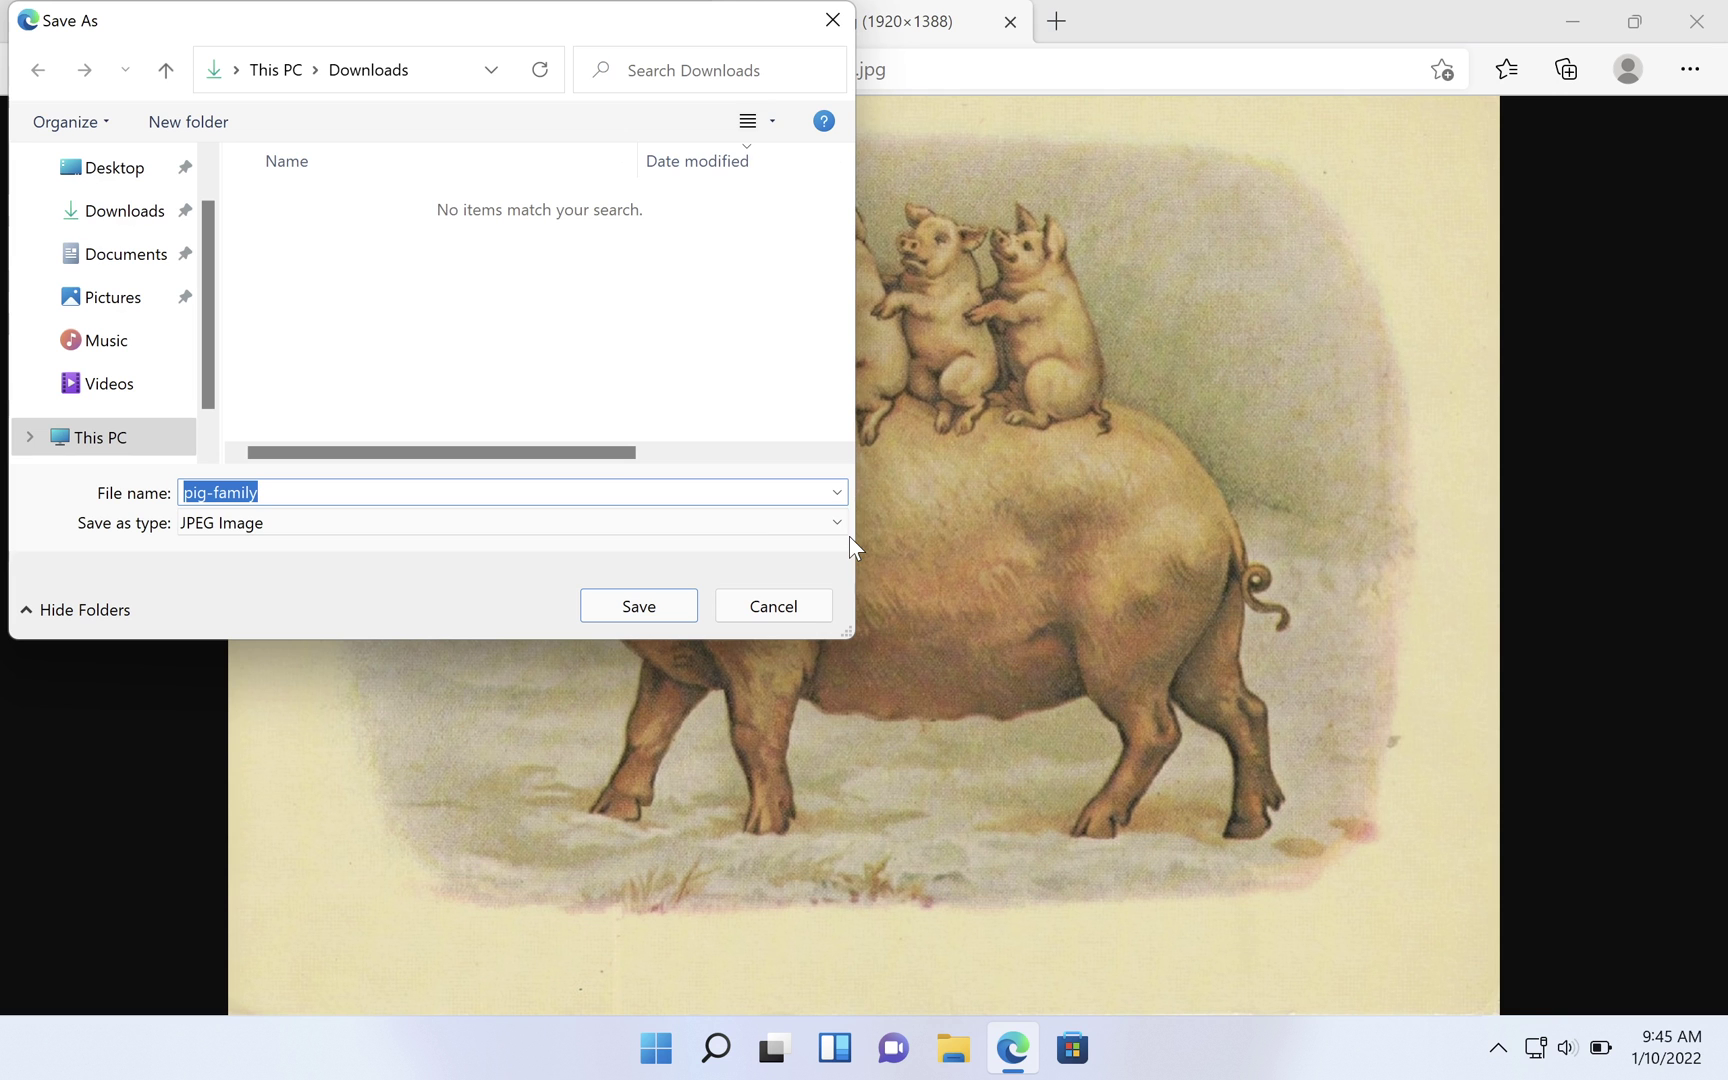
pyautogui.click(111, 298)
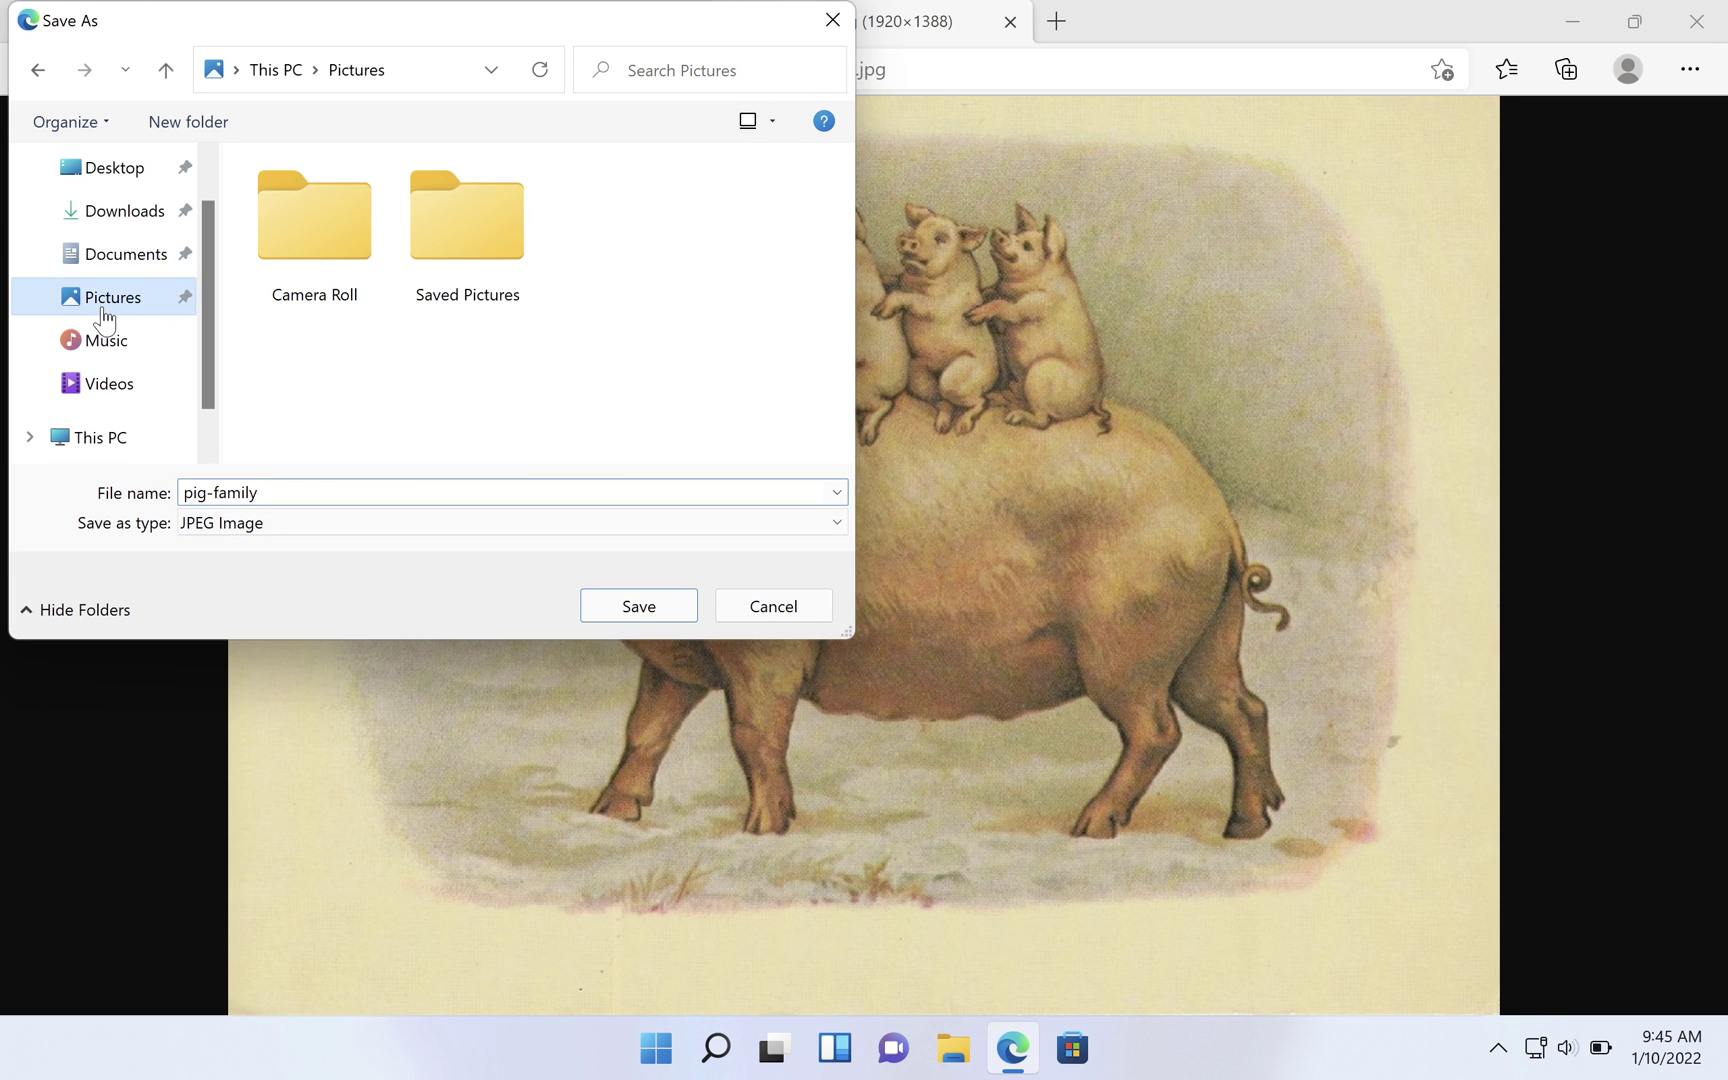
pyautogui.click(638, 607)
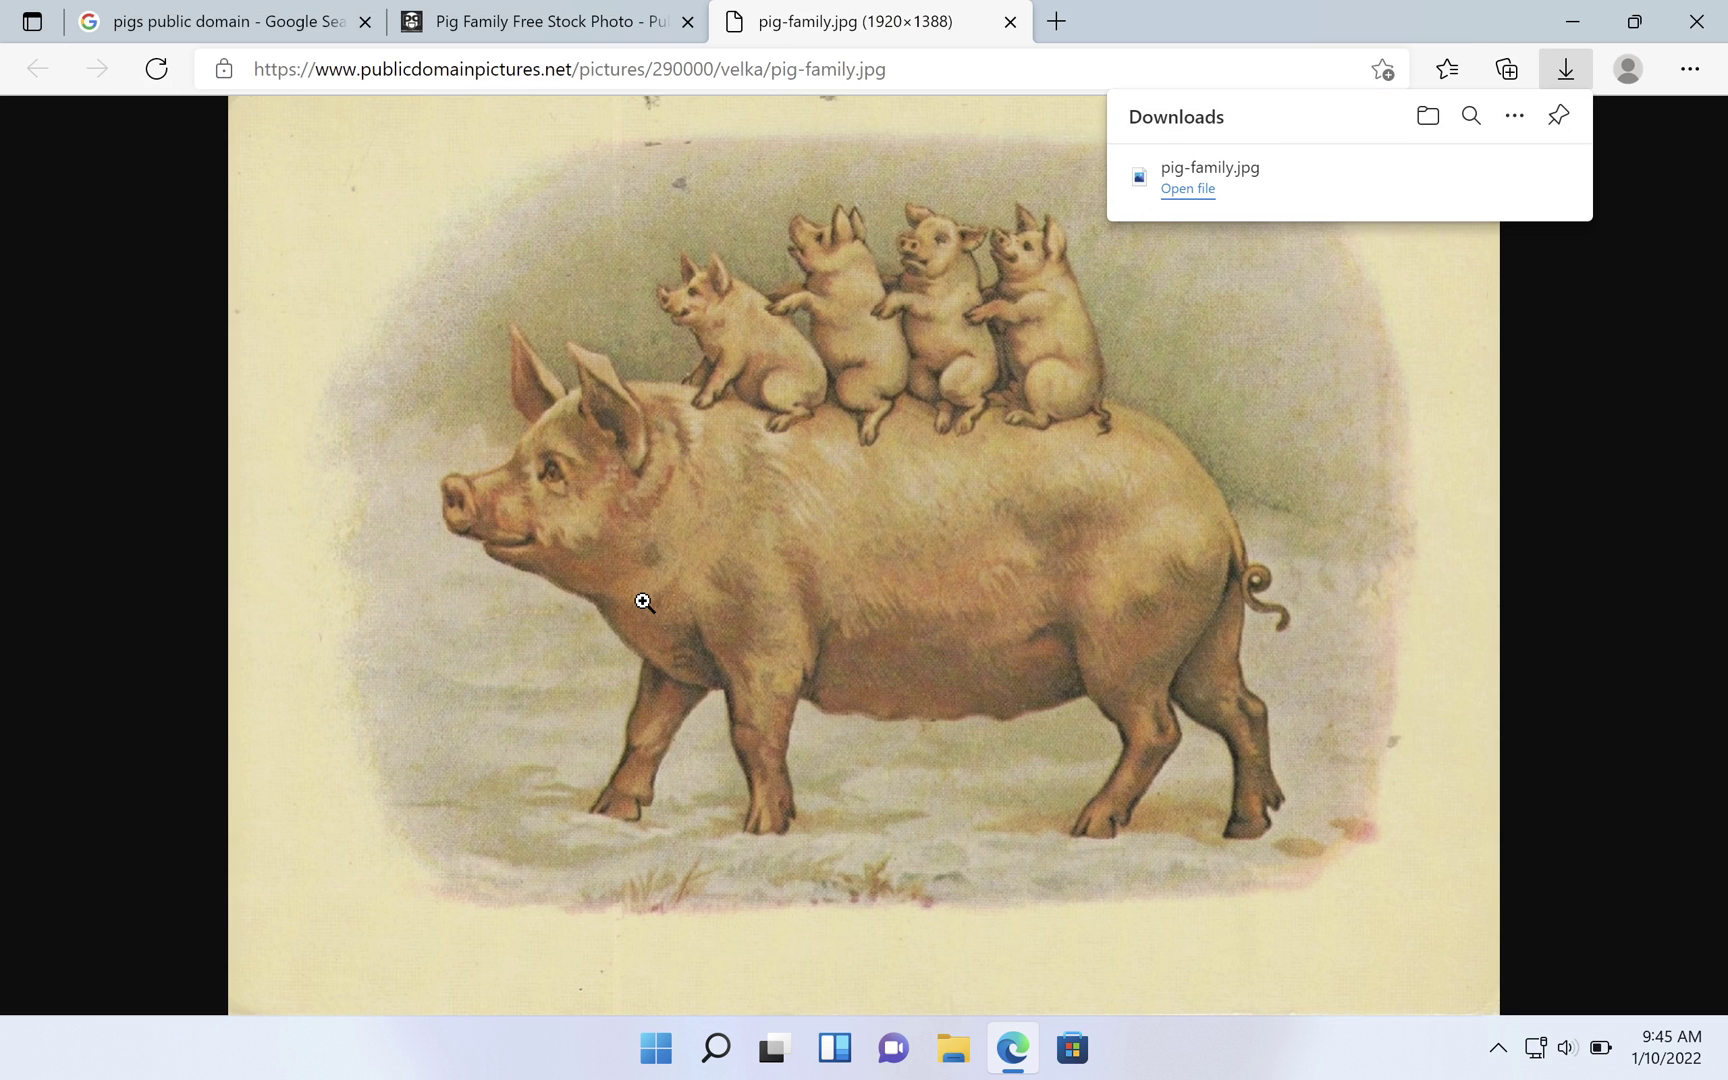
pyautogui.rightClick(642, 601)
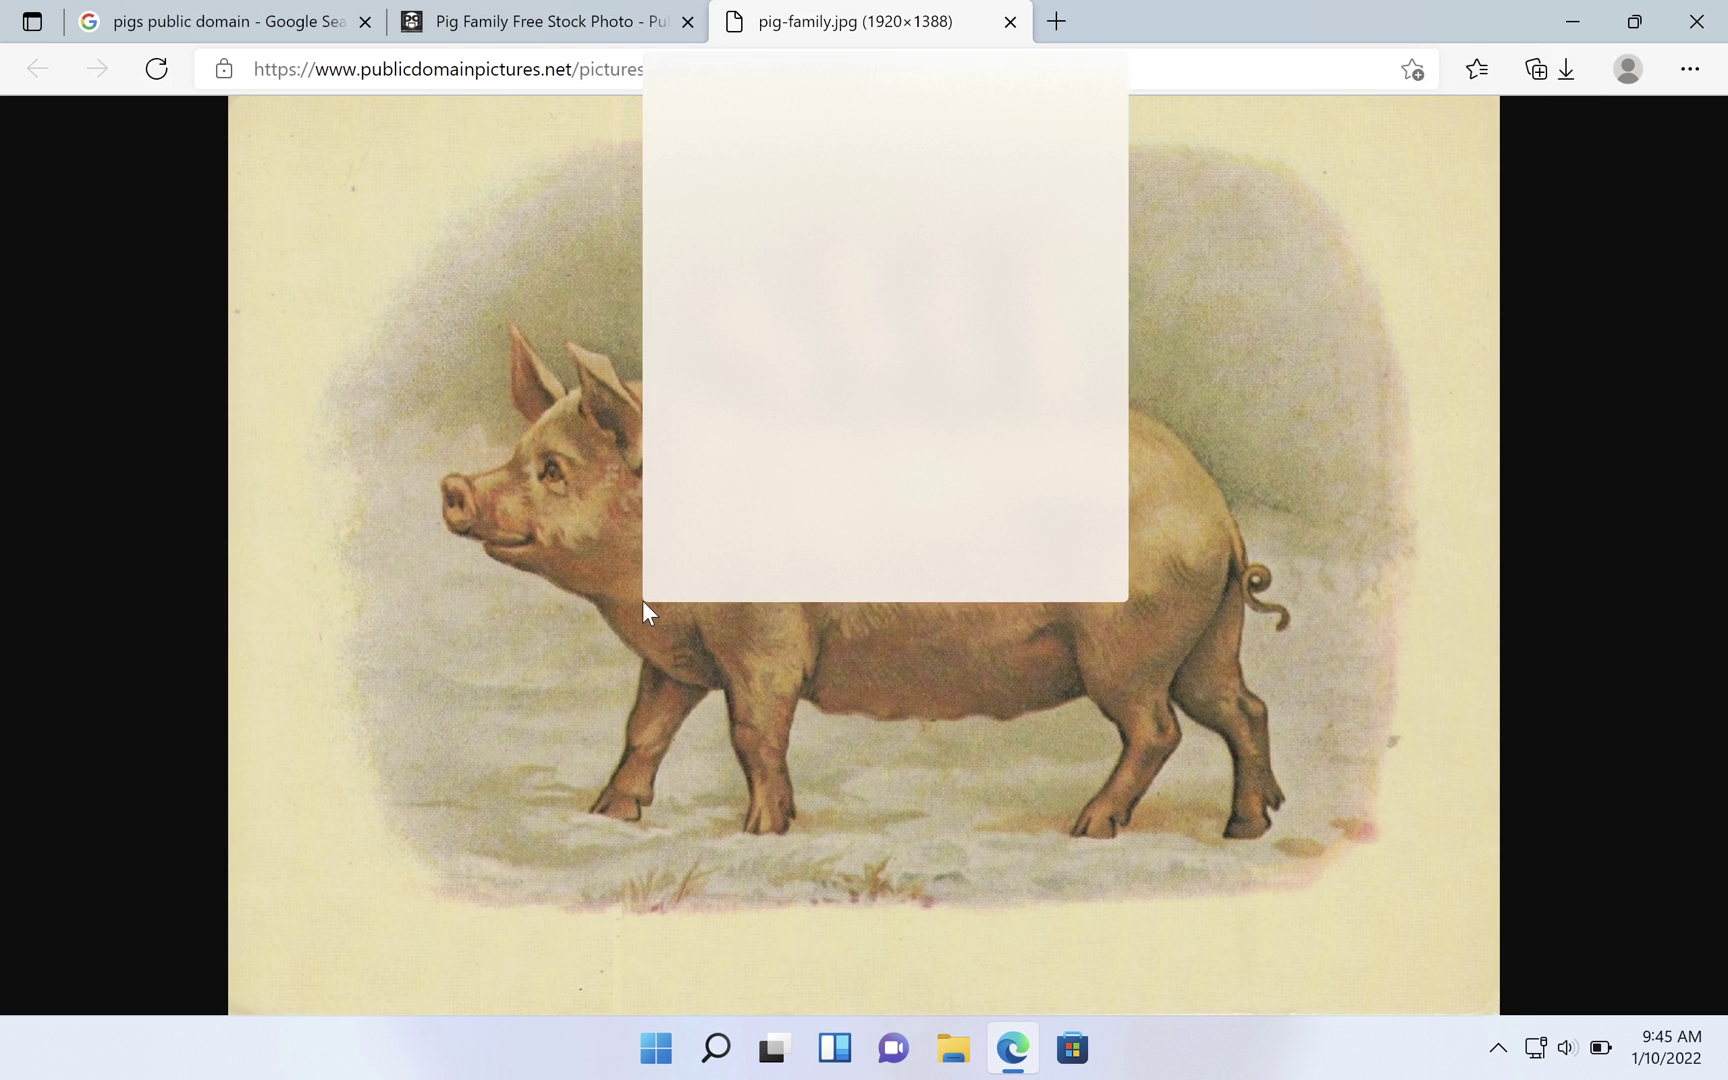
pyautogui.click(427, 427)
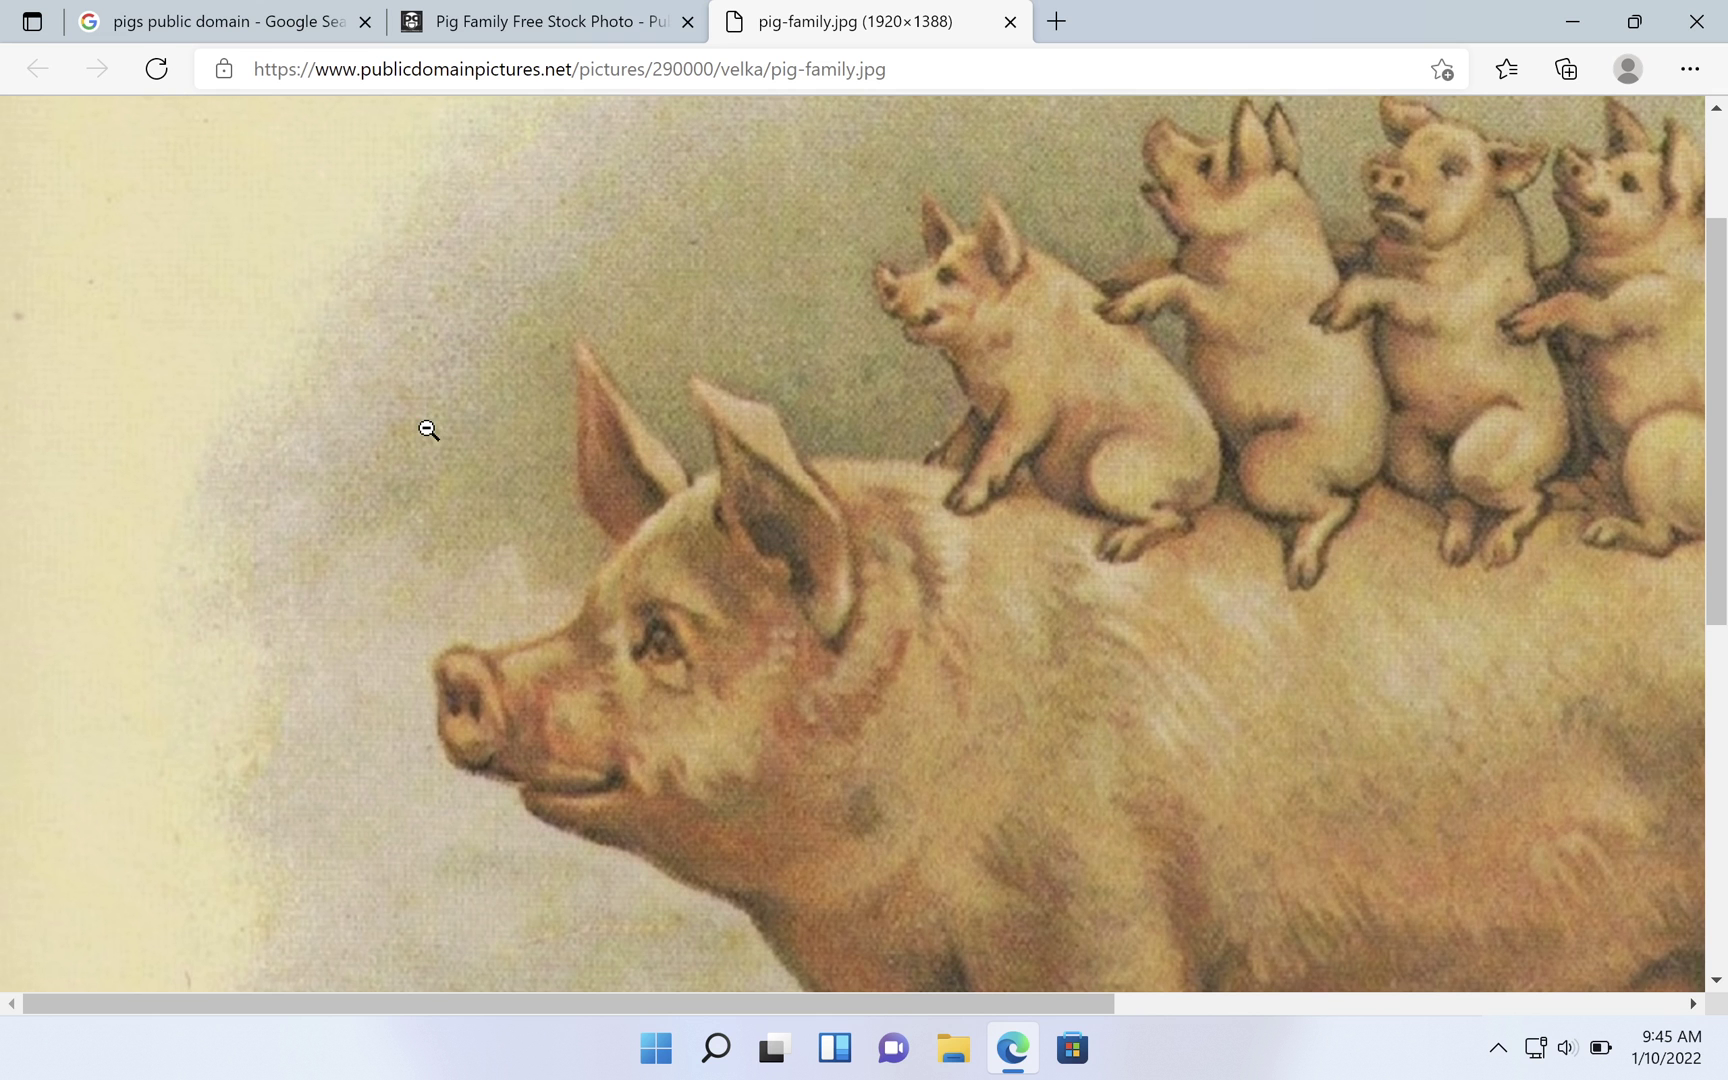
# - Close Edge, open Pictures in File Explorer, and select the pig-family image
pyautogui.click(1697, 22)
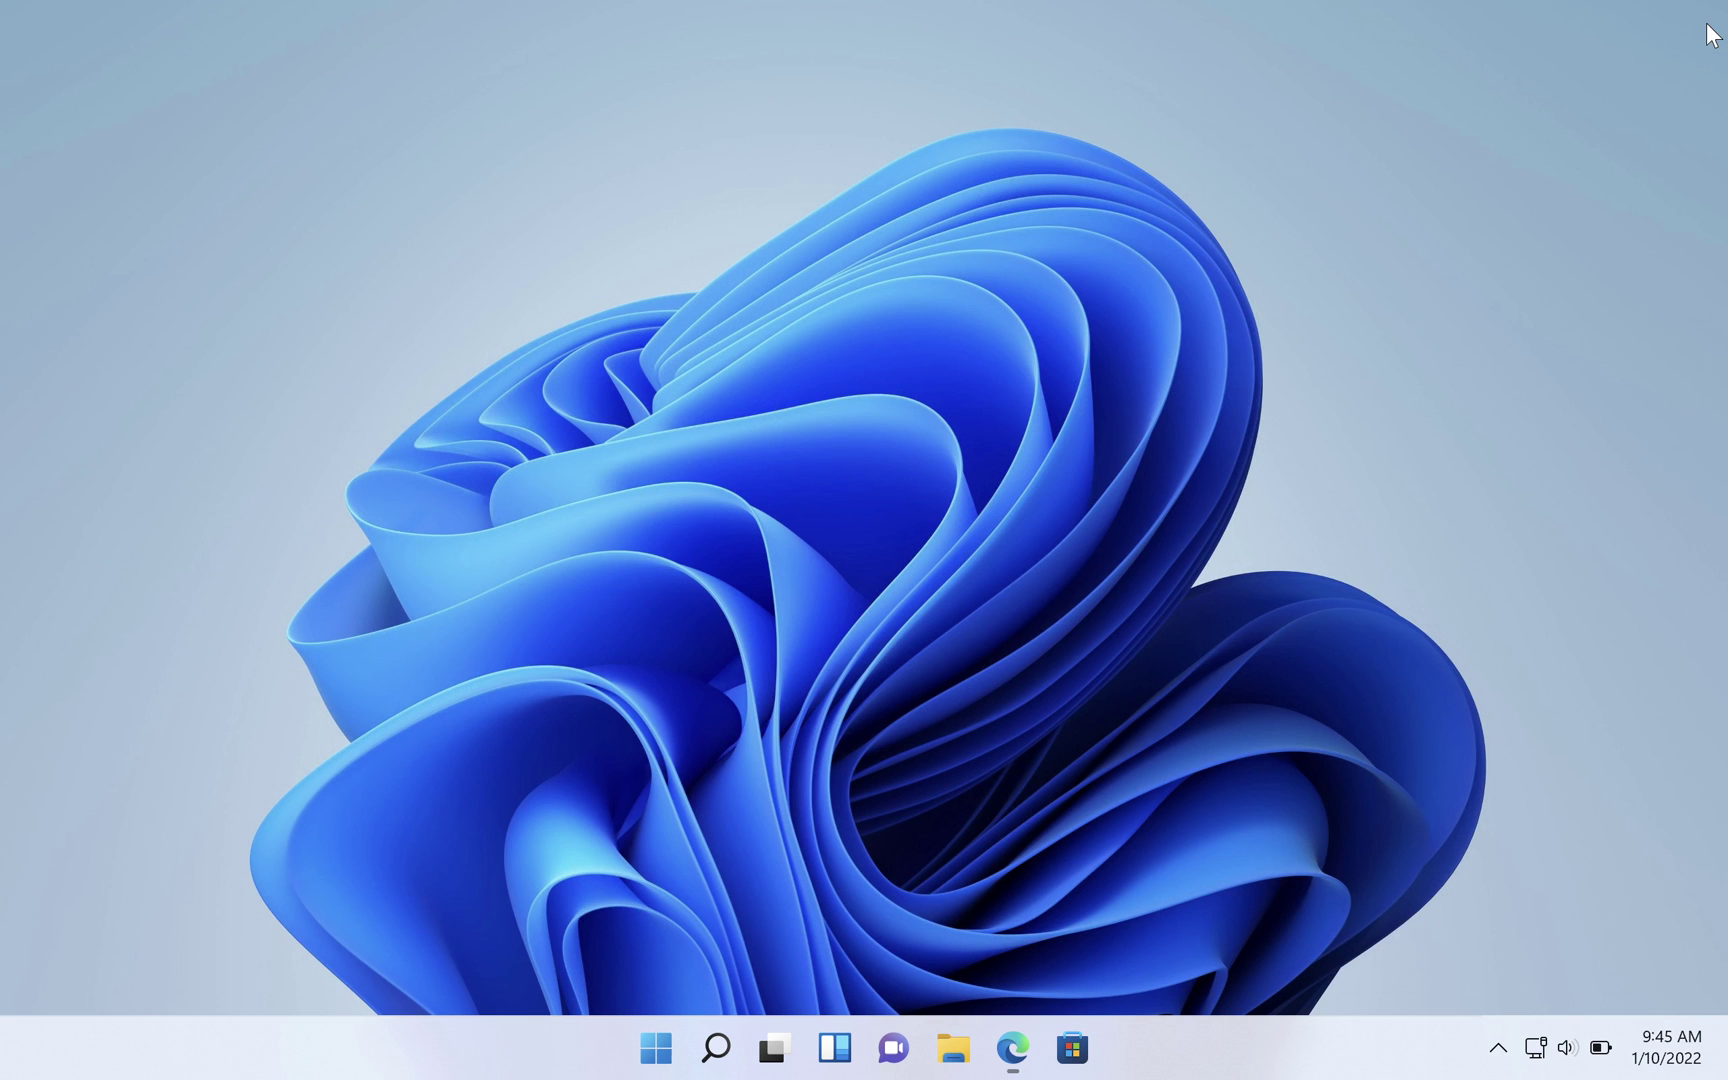
pyautogui.click(954, 1051)
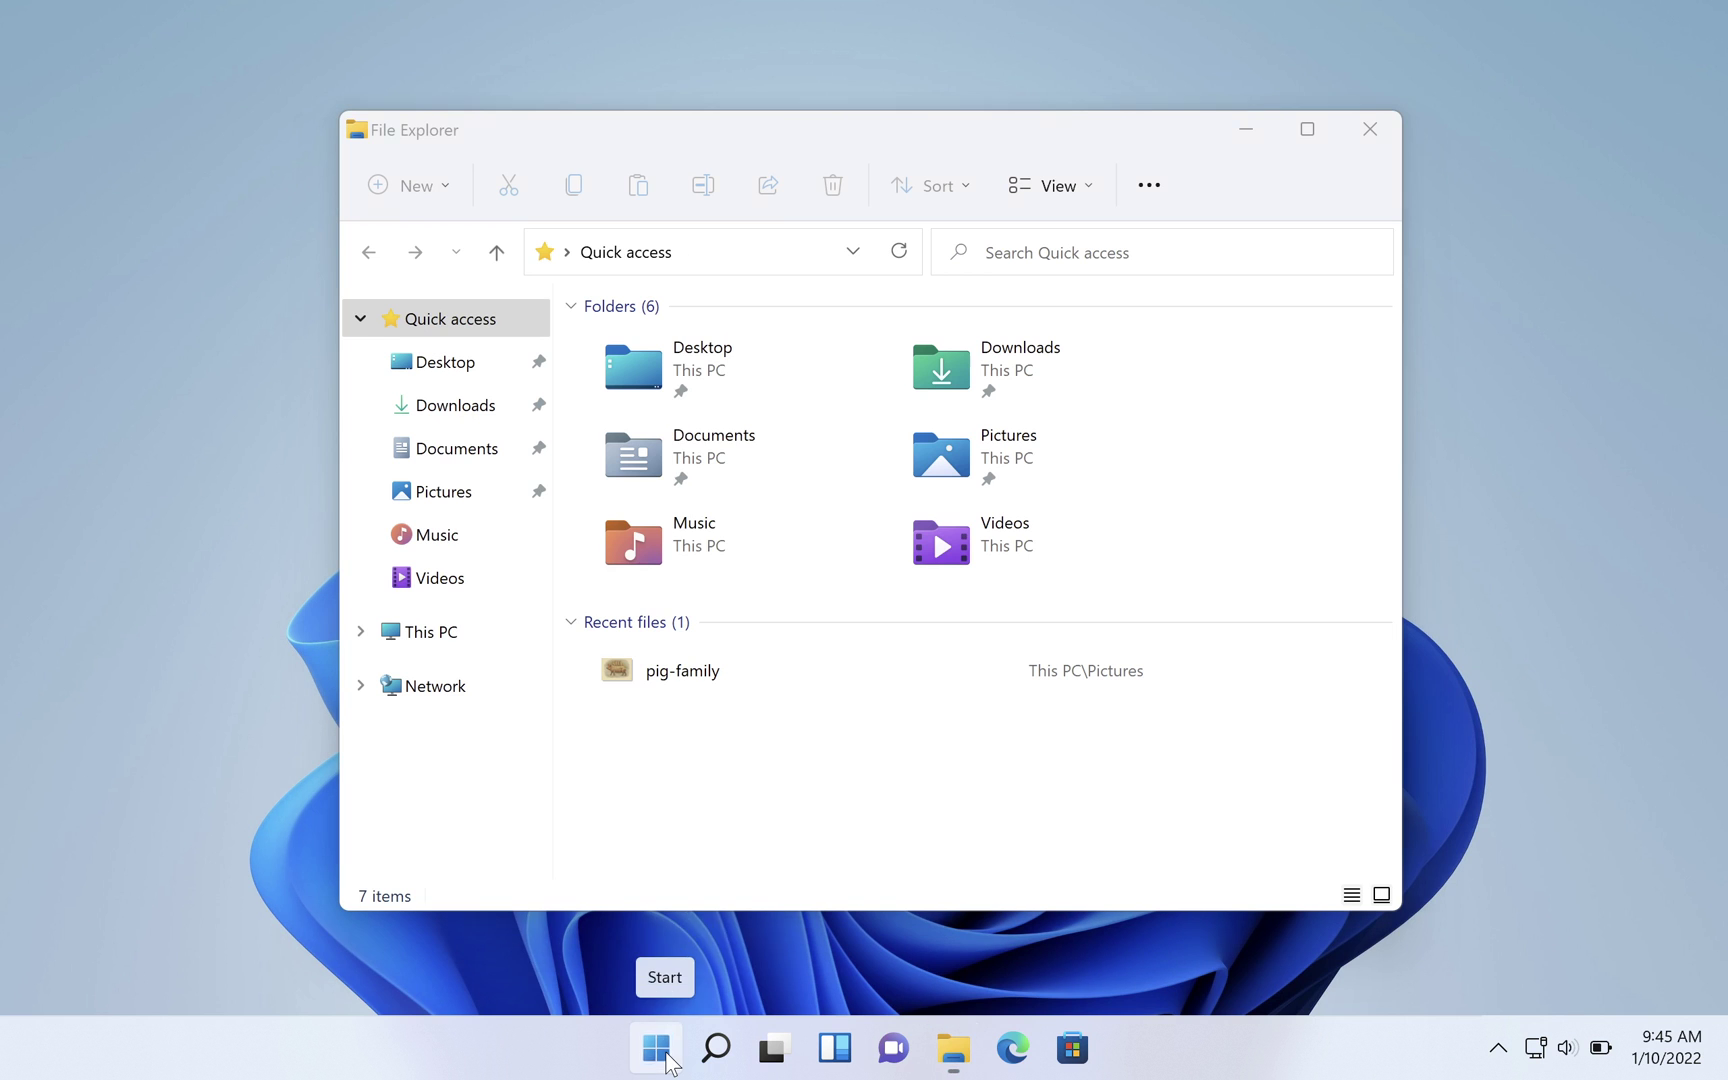
pyautogui.rightClick(668, 1058)
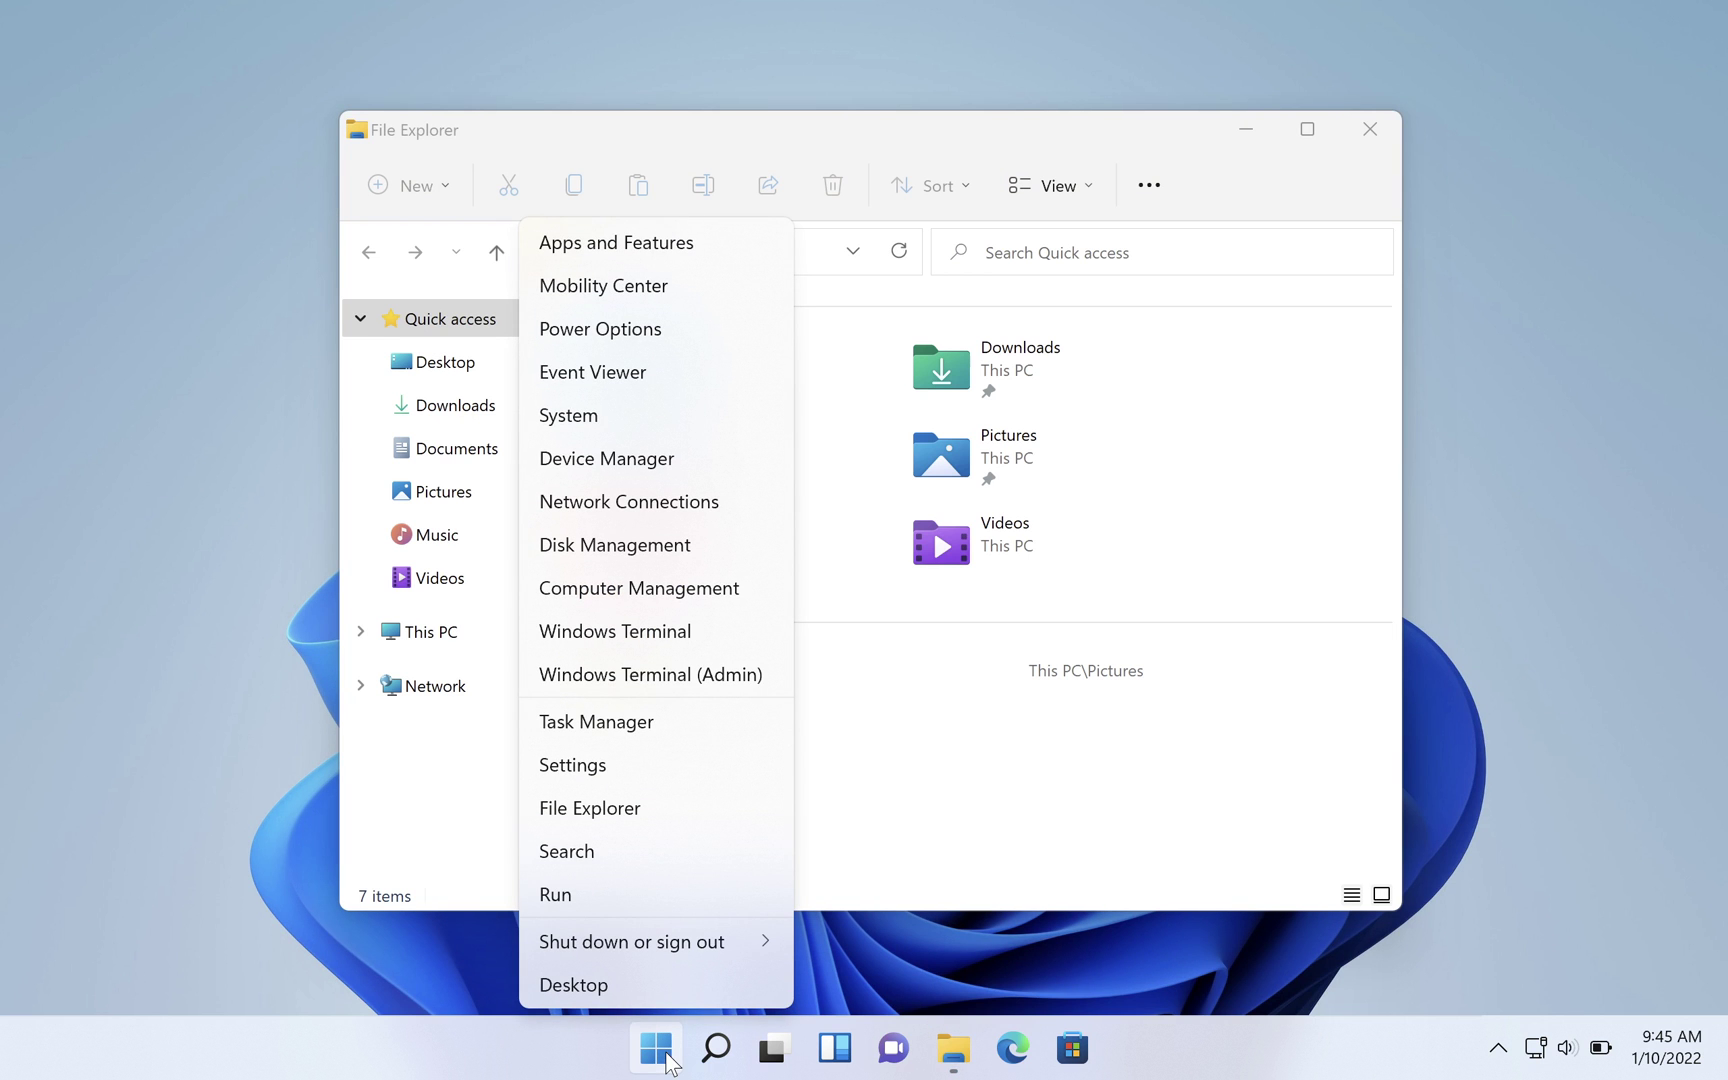
pyautogui.click(627, 819)
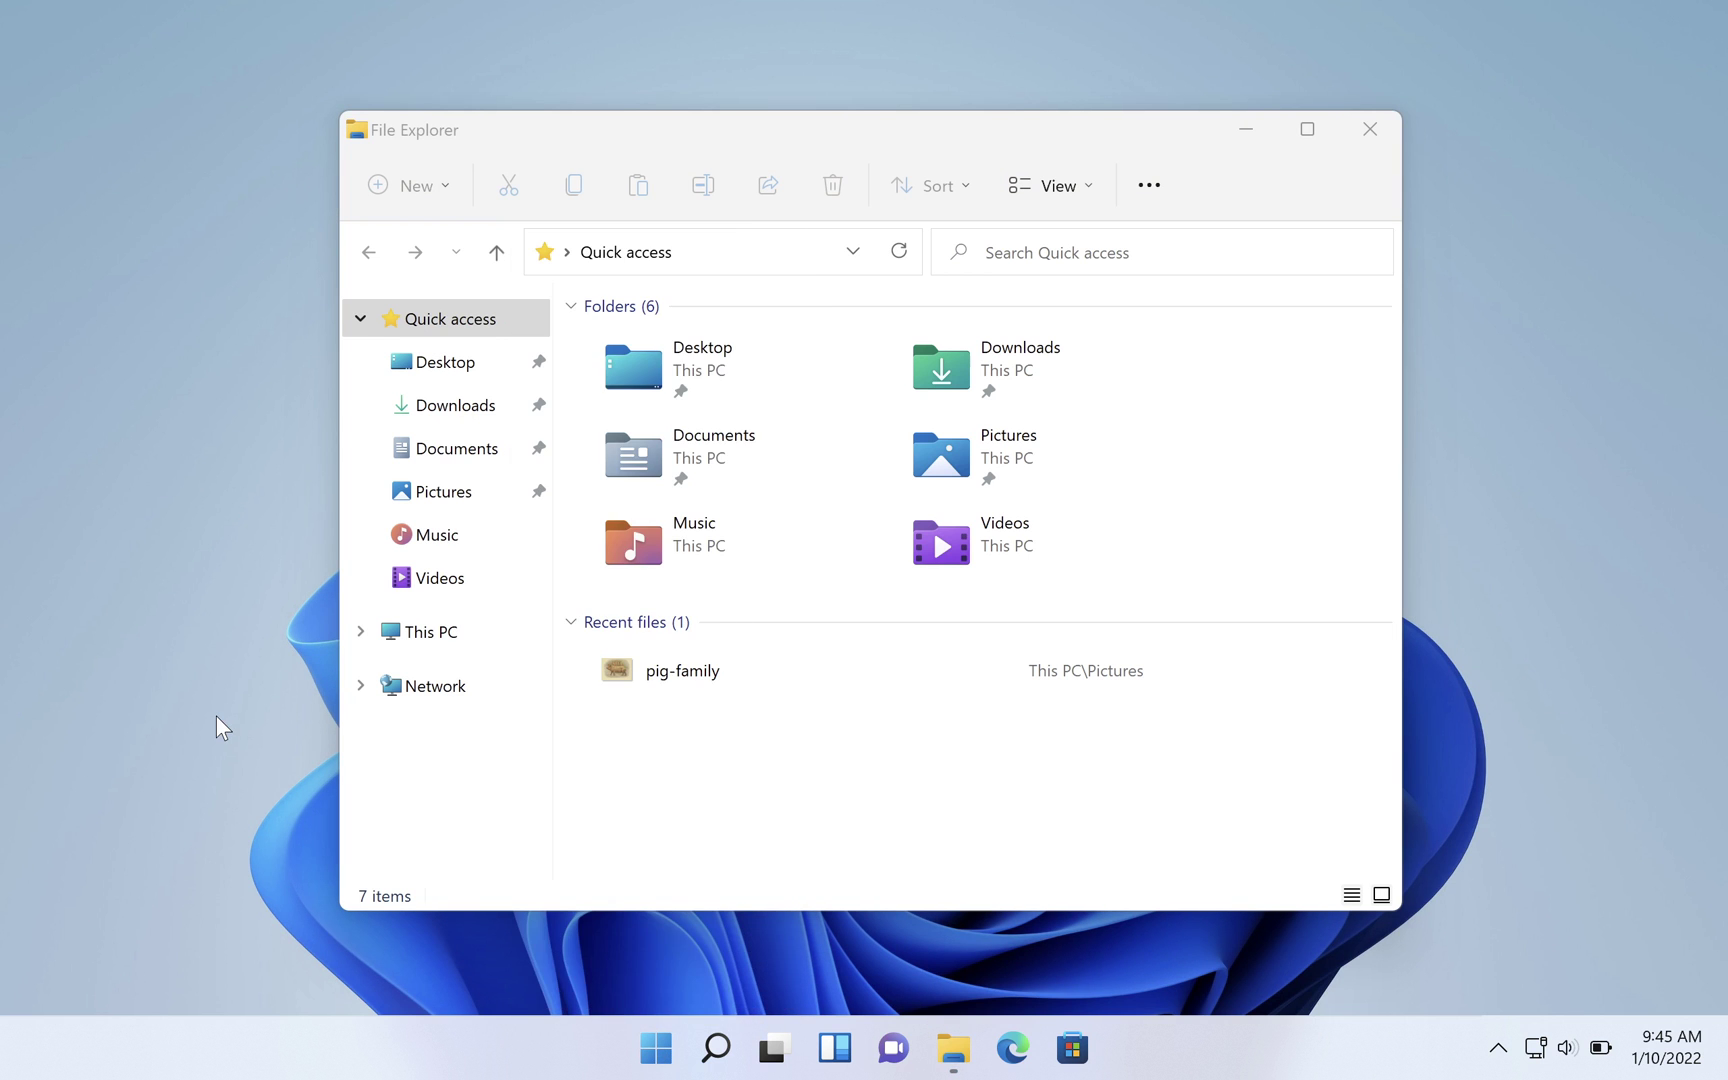
pyautogui.click(437, 495)
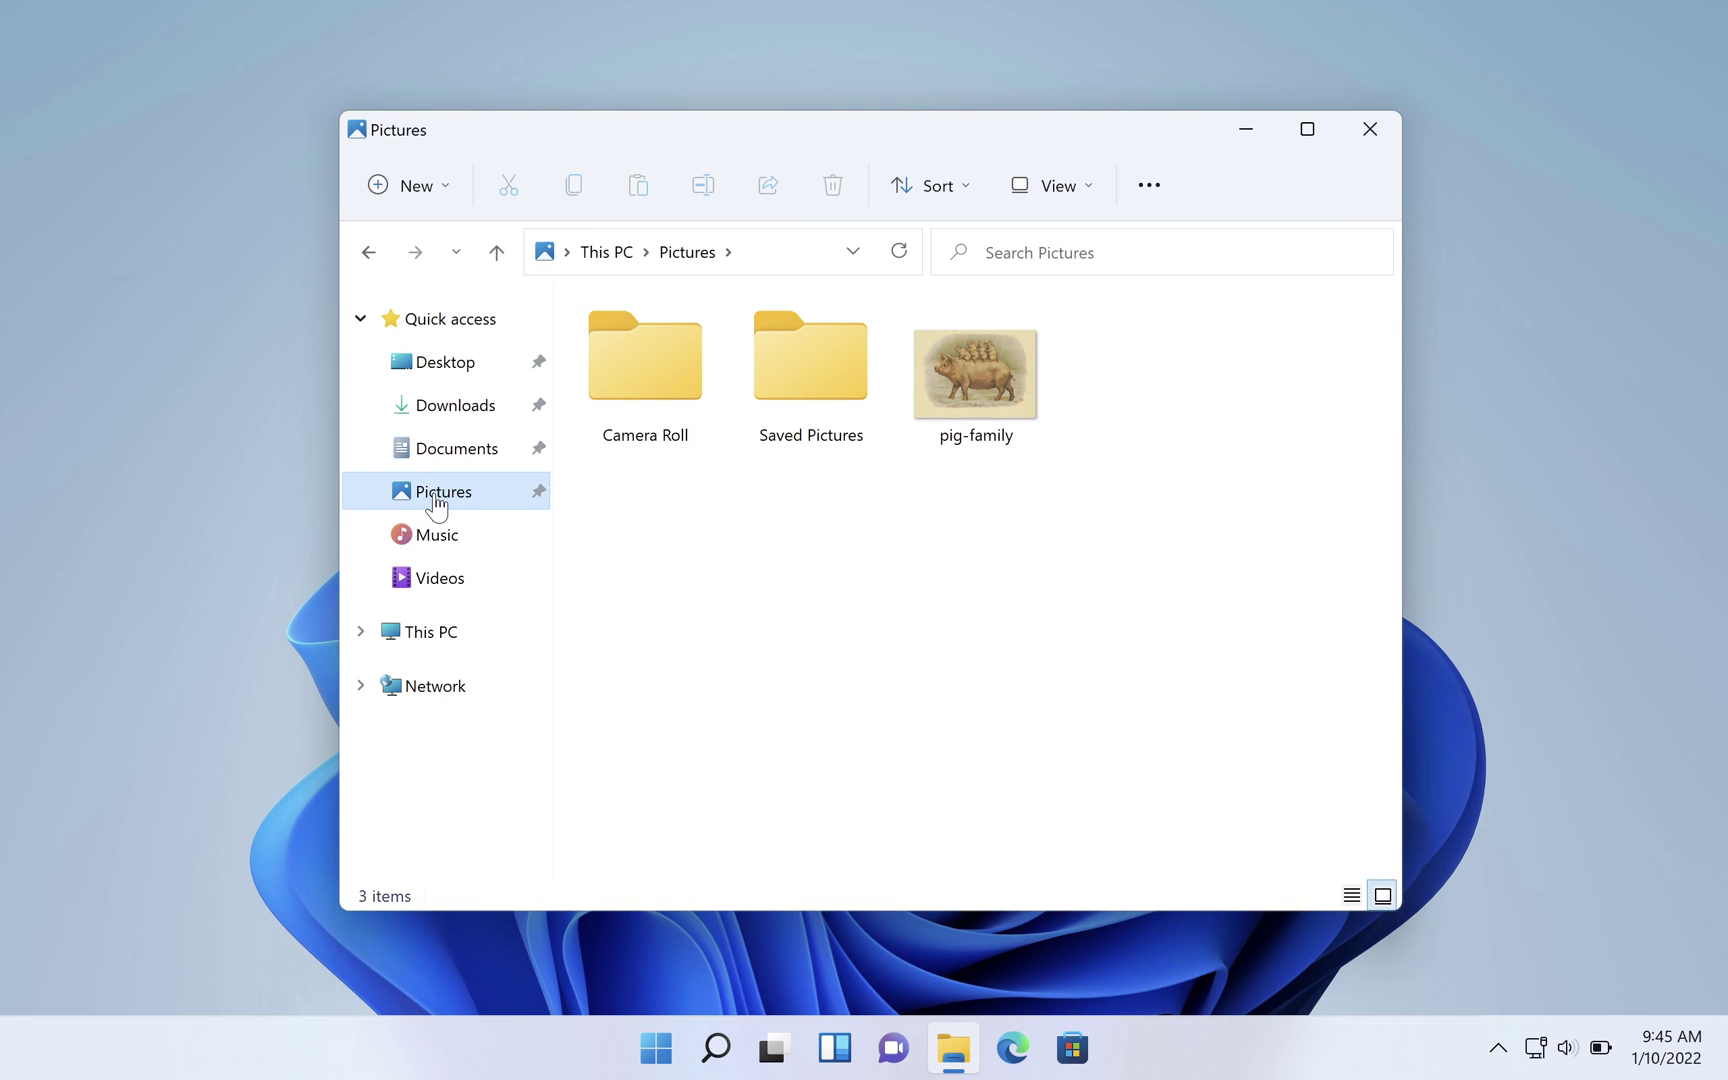
pyautogui.click(982, 360)
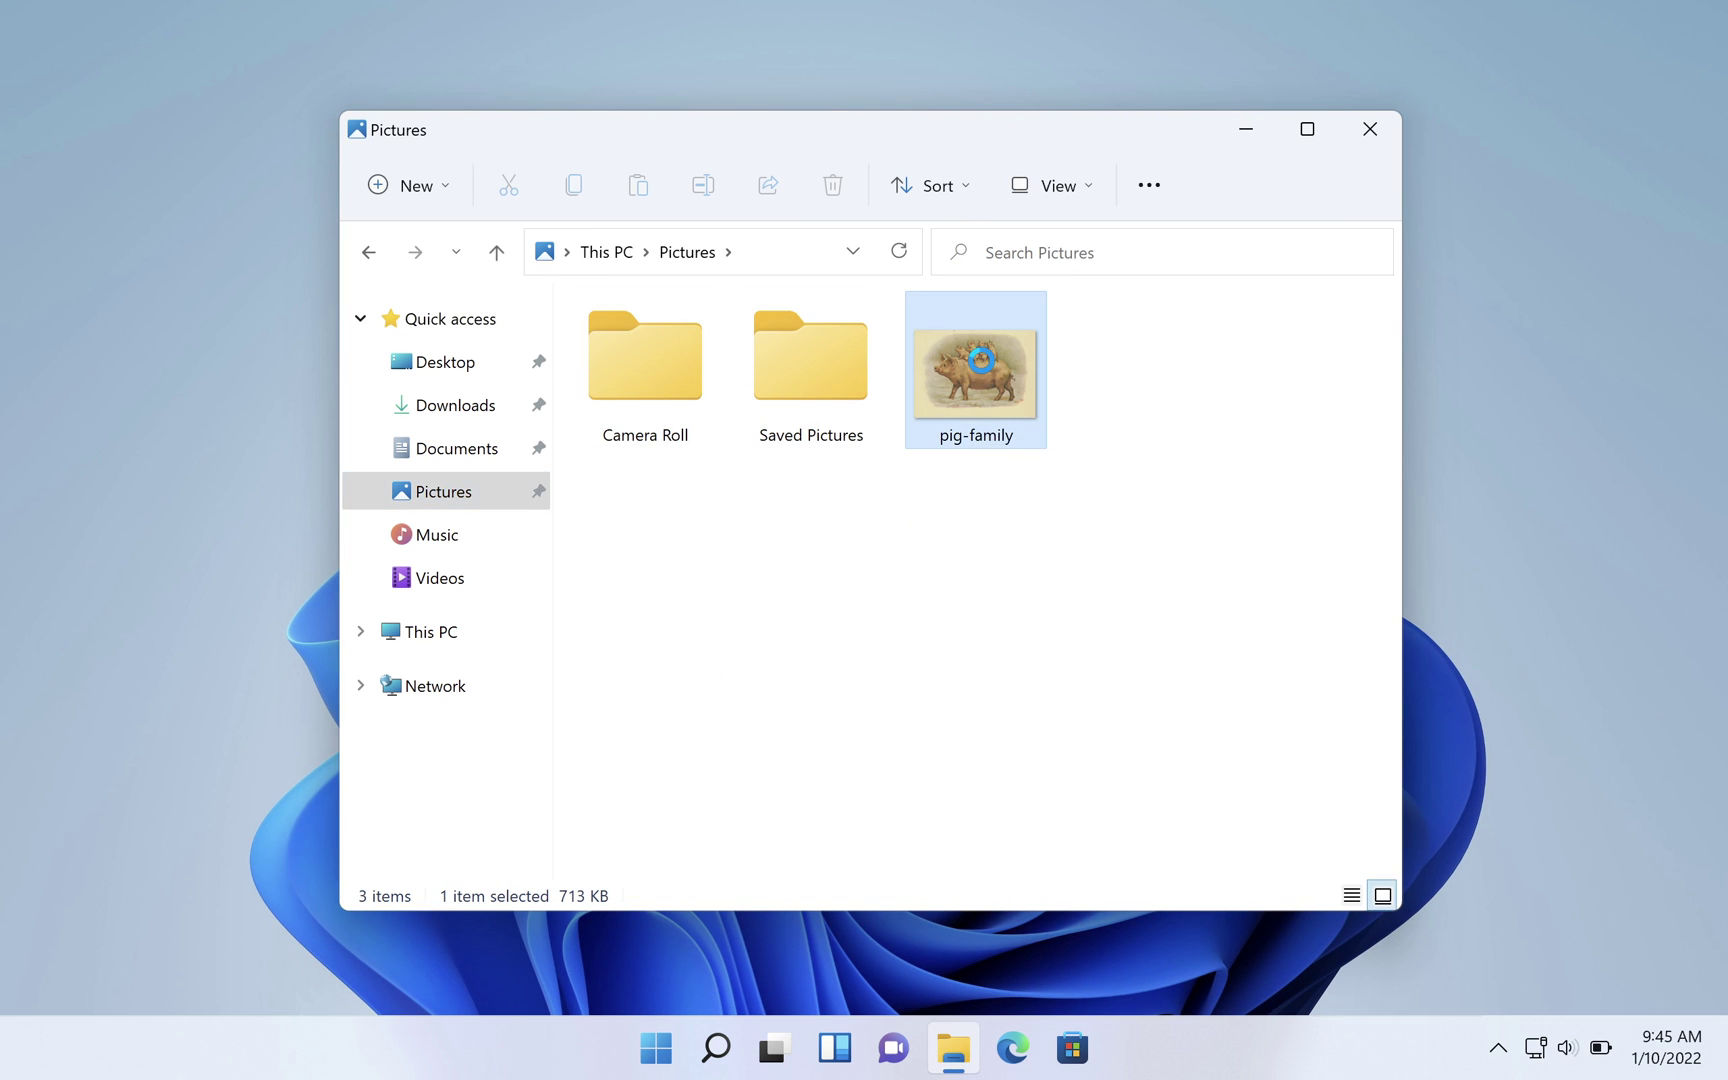
# - Set pig-family as the desktop background and close File Explorer
pyautogui.rightClick(982, 361)
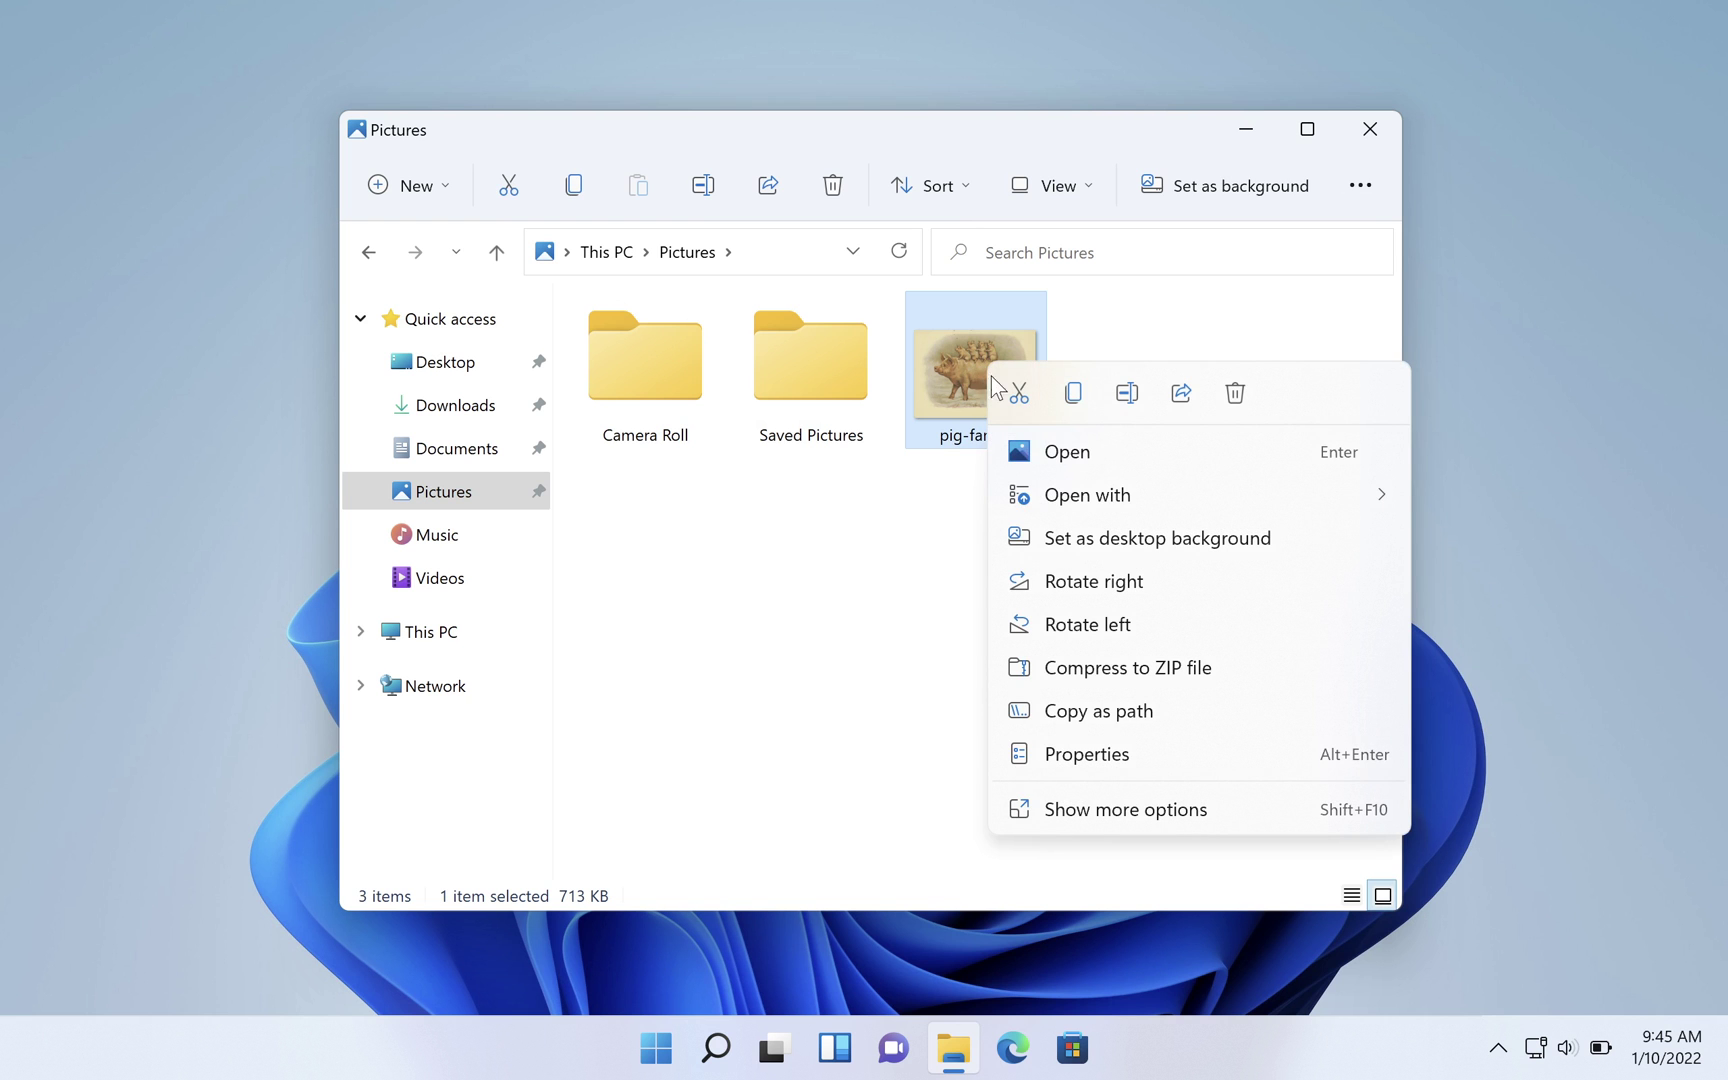
pyautogui.click(1101, 541)
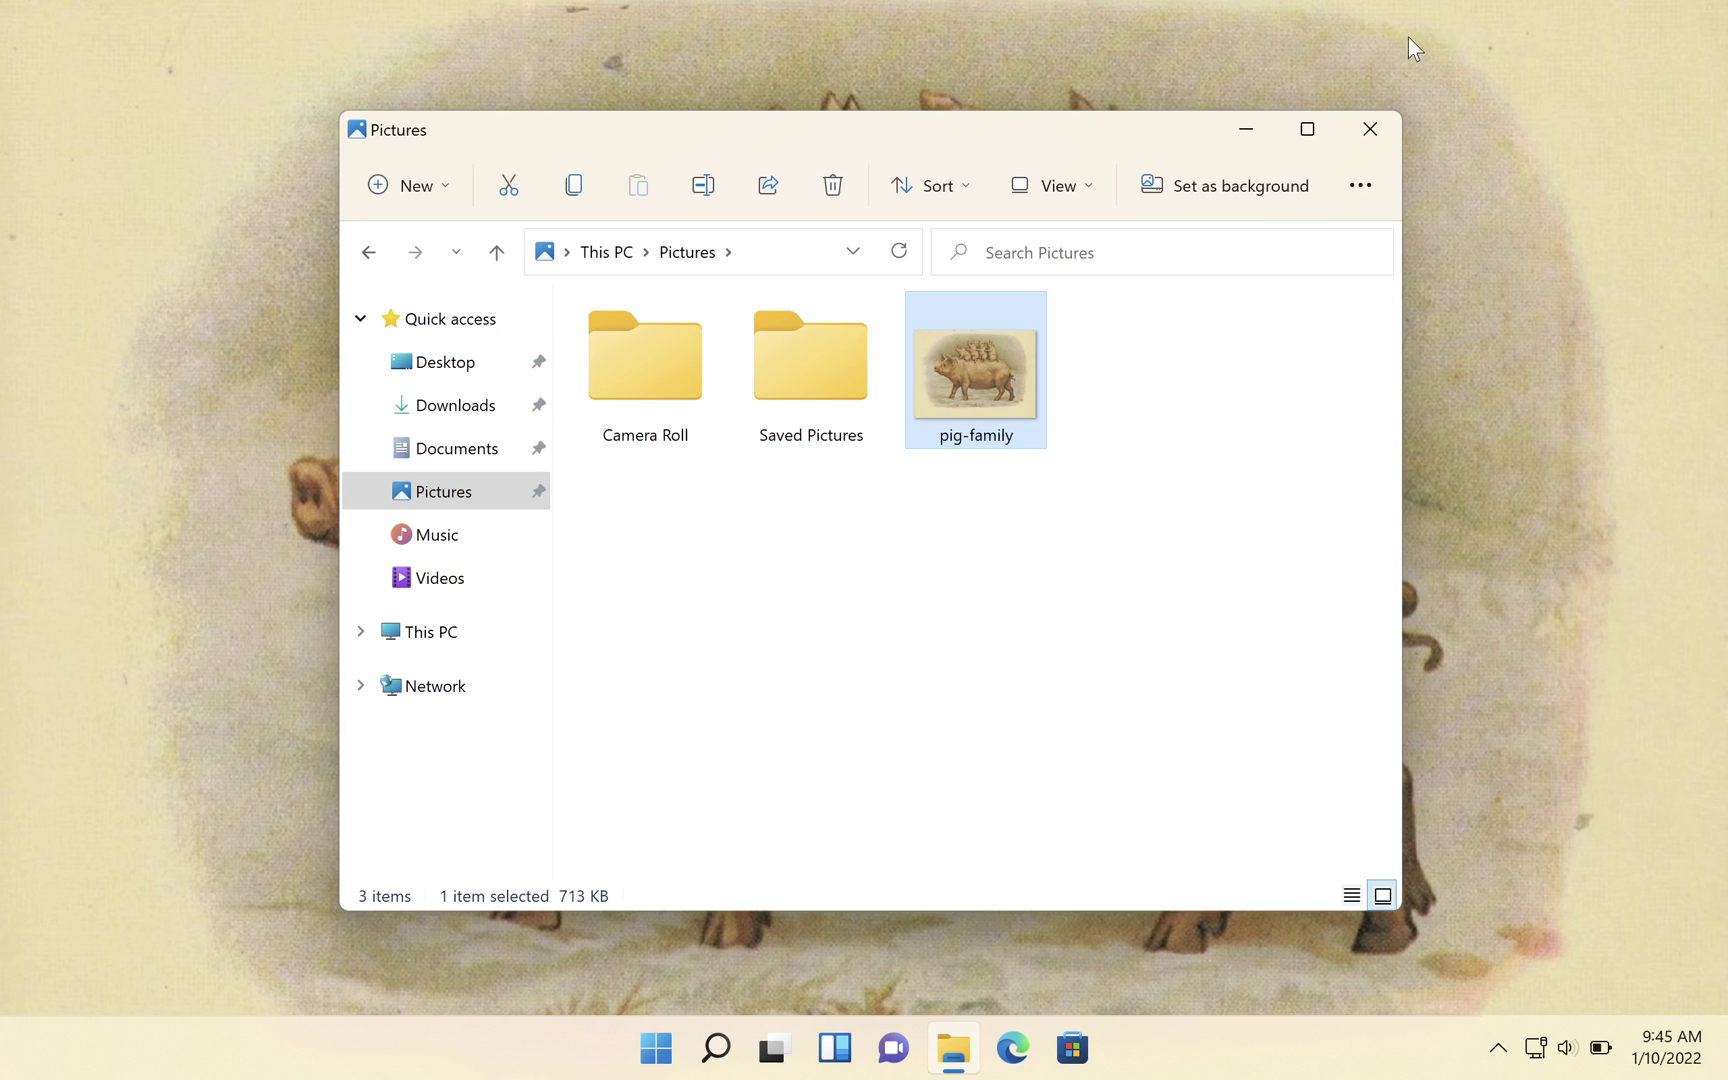
pyautogui.click(1370, 130)
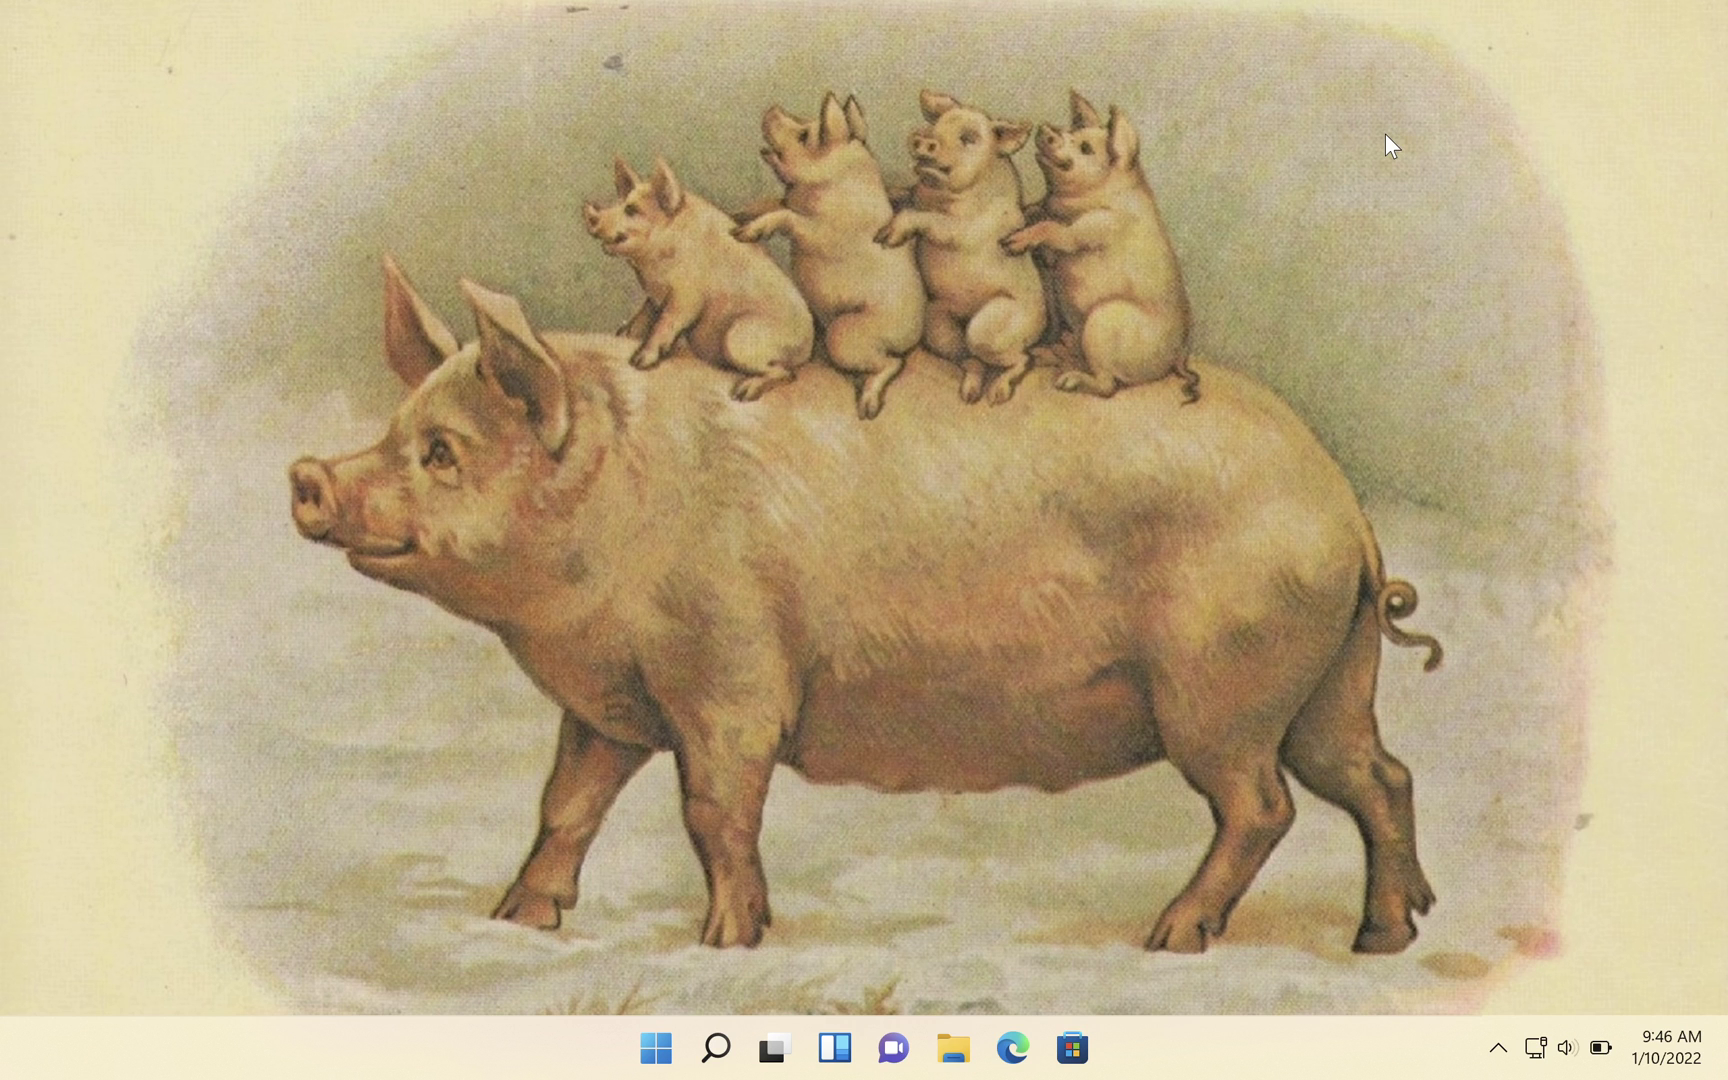
# - Go from the desktop's Personalize option to the Background settings page
pyautogui.rightClick(862, 271)
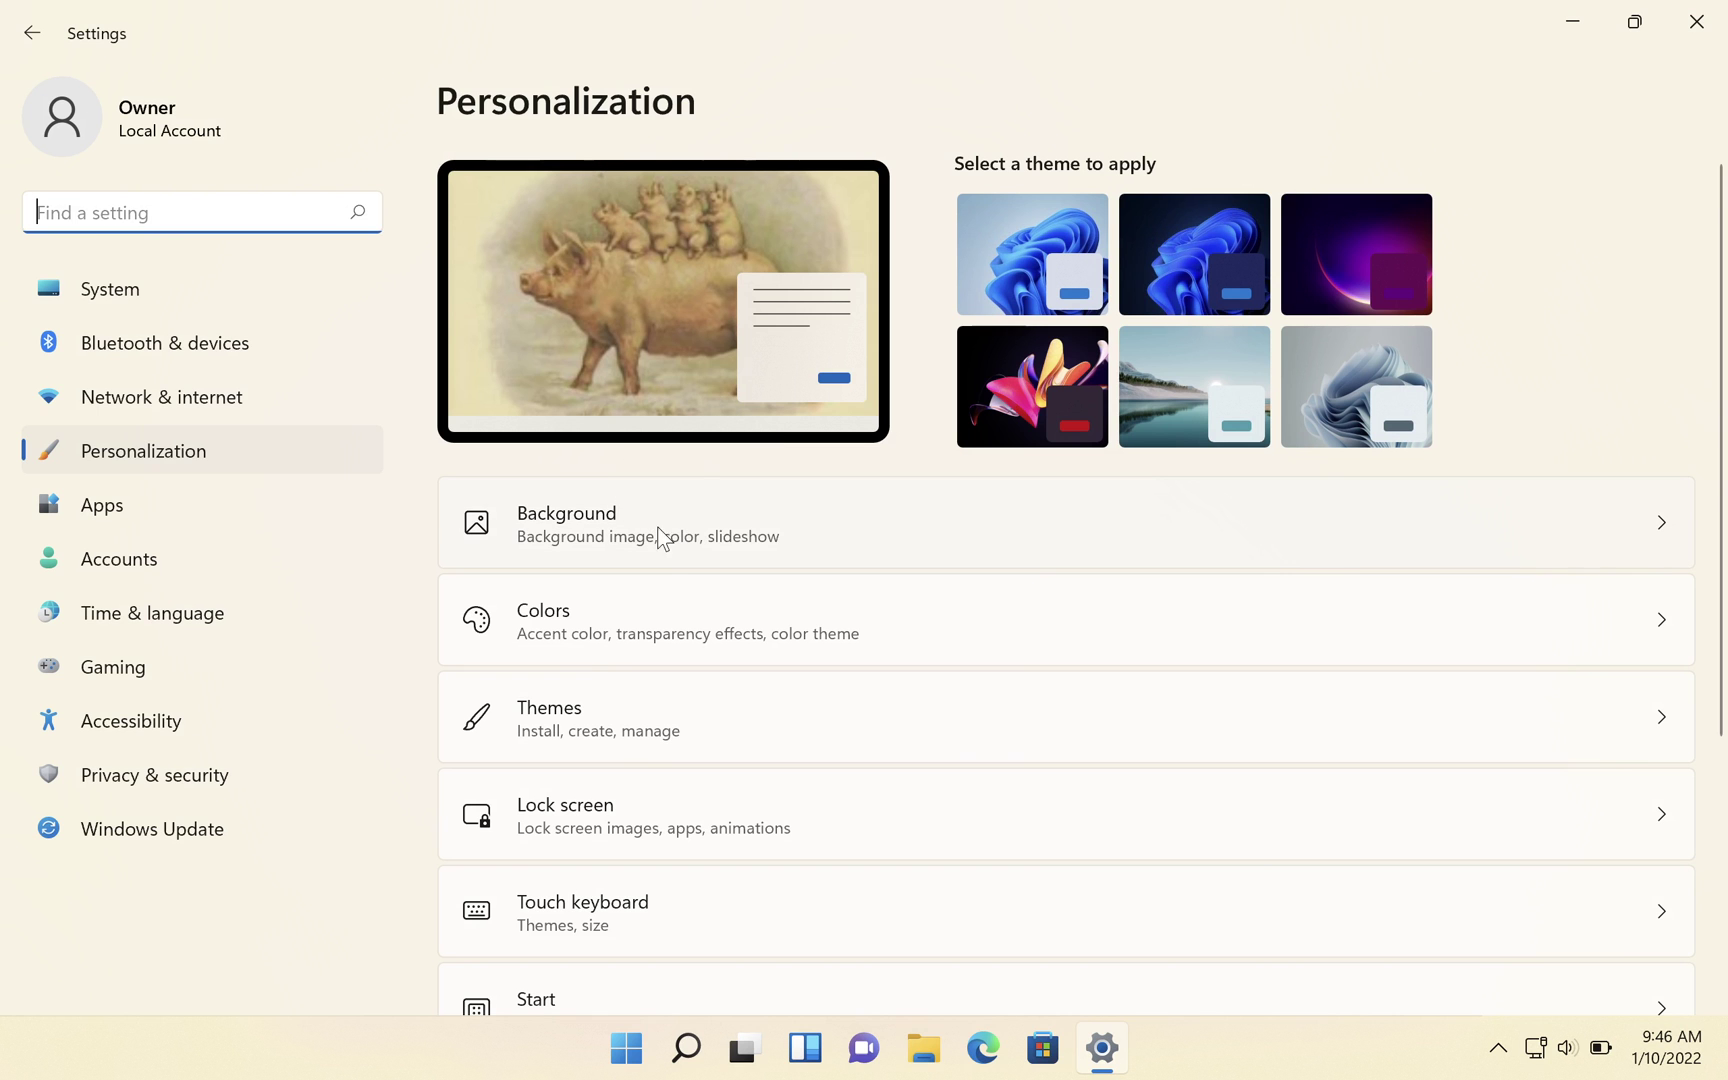
pyautogui.click(1189, 532)
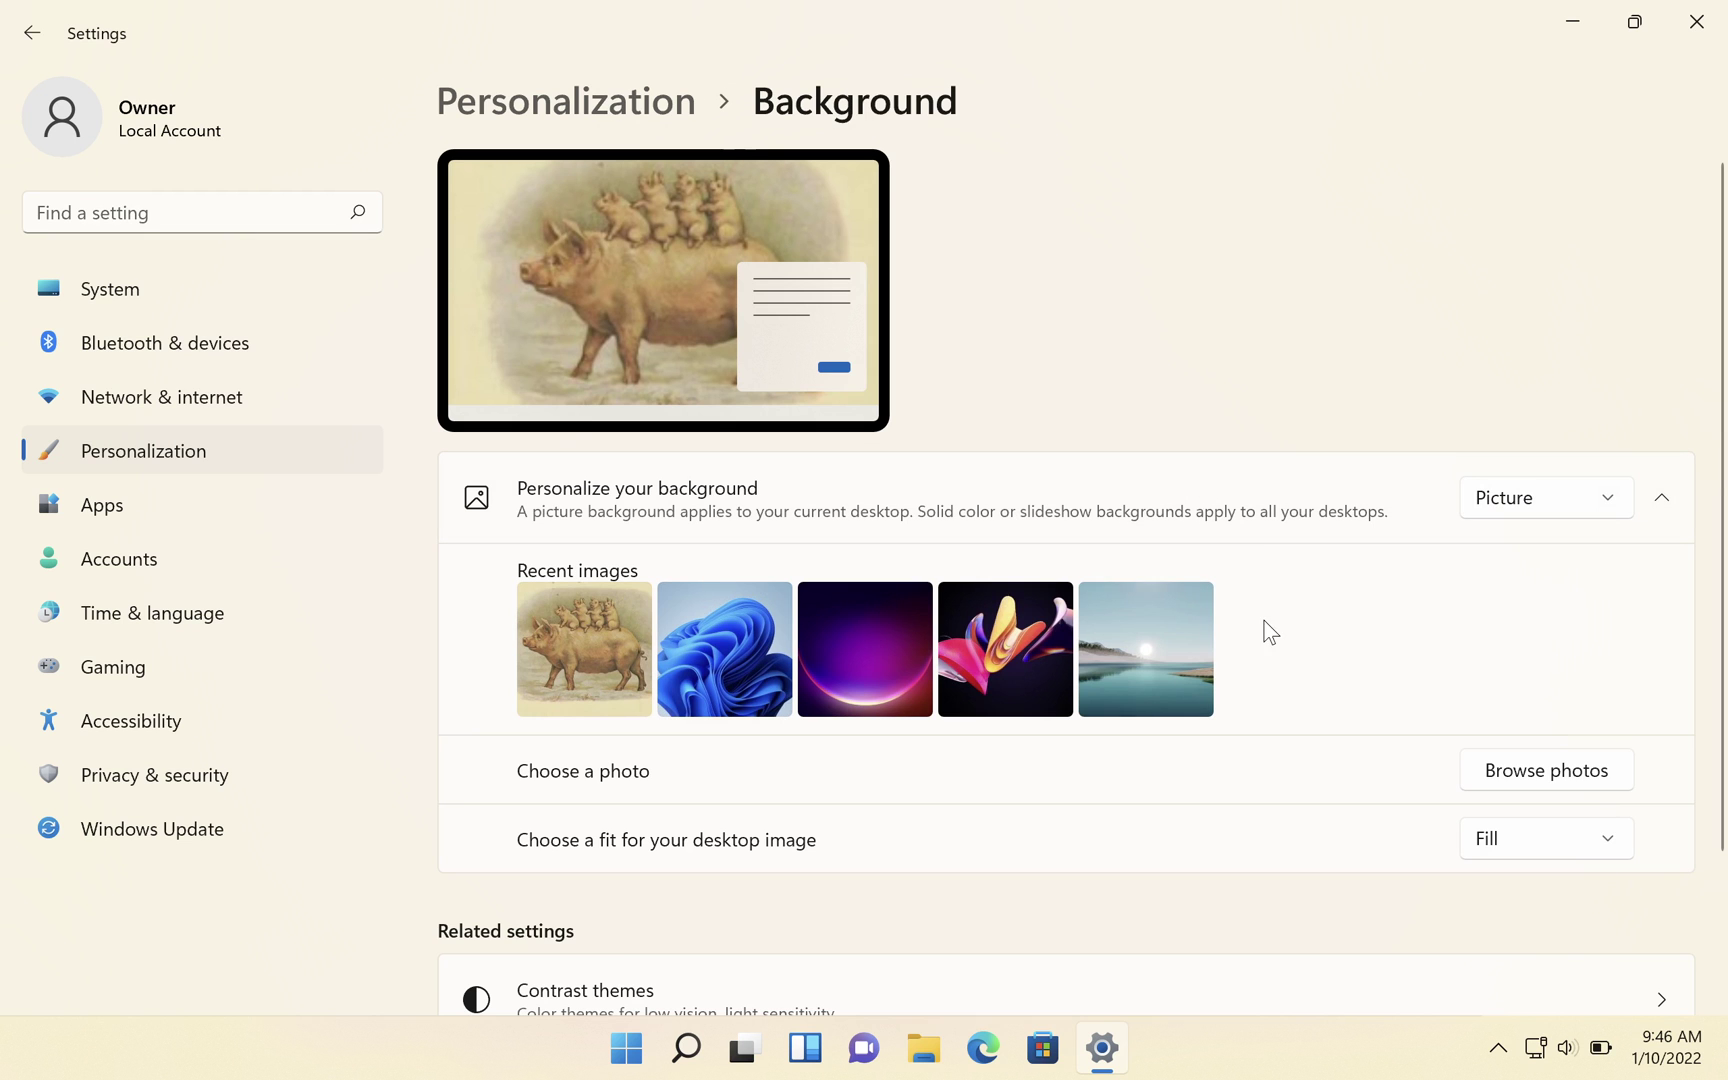
# - Switch the background to Solid color, trying grey and Rose before settling on Black
pyautogui.click(1612, 494)
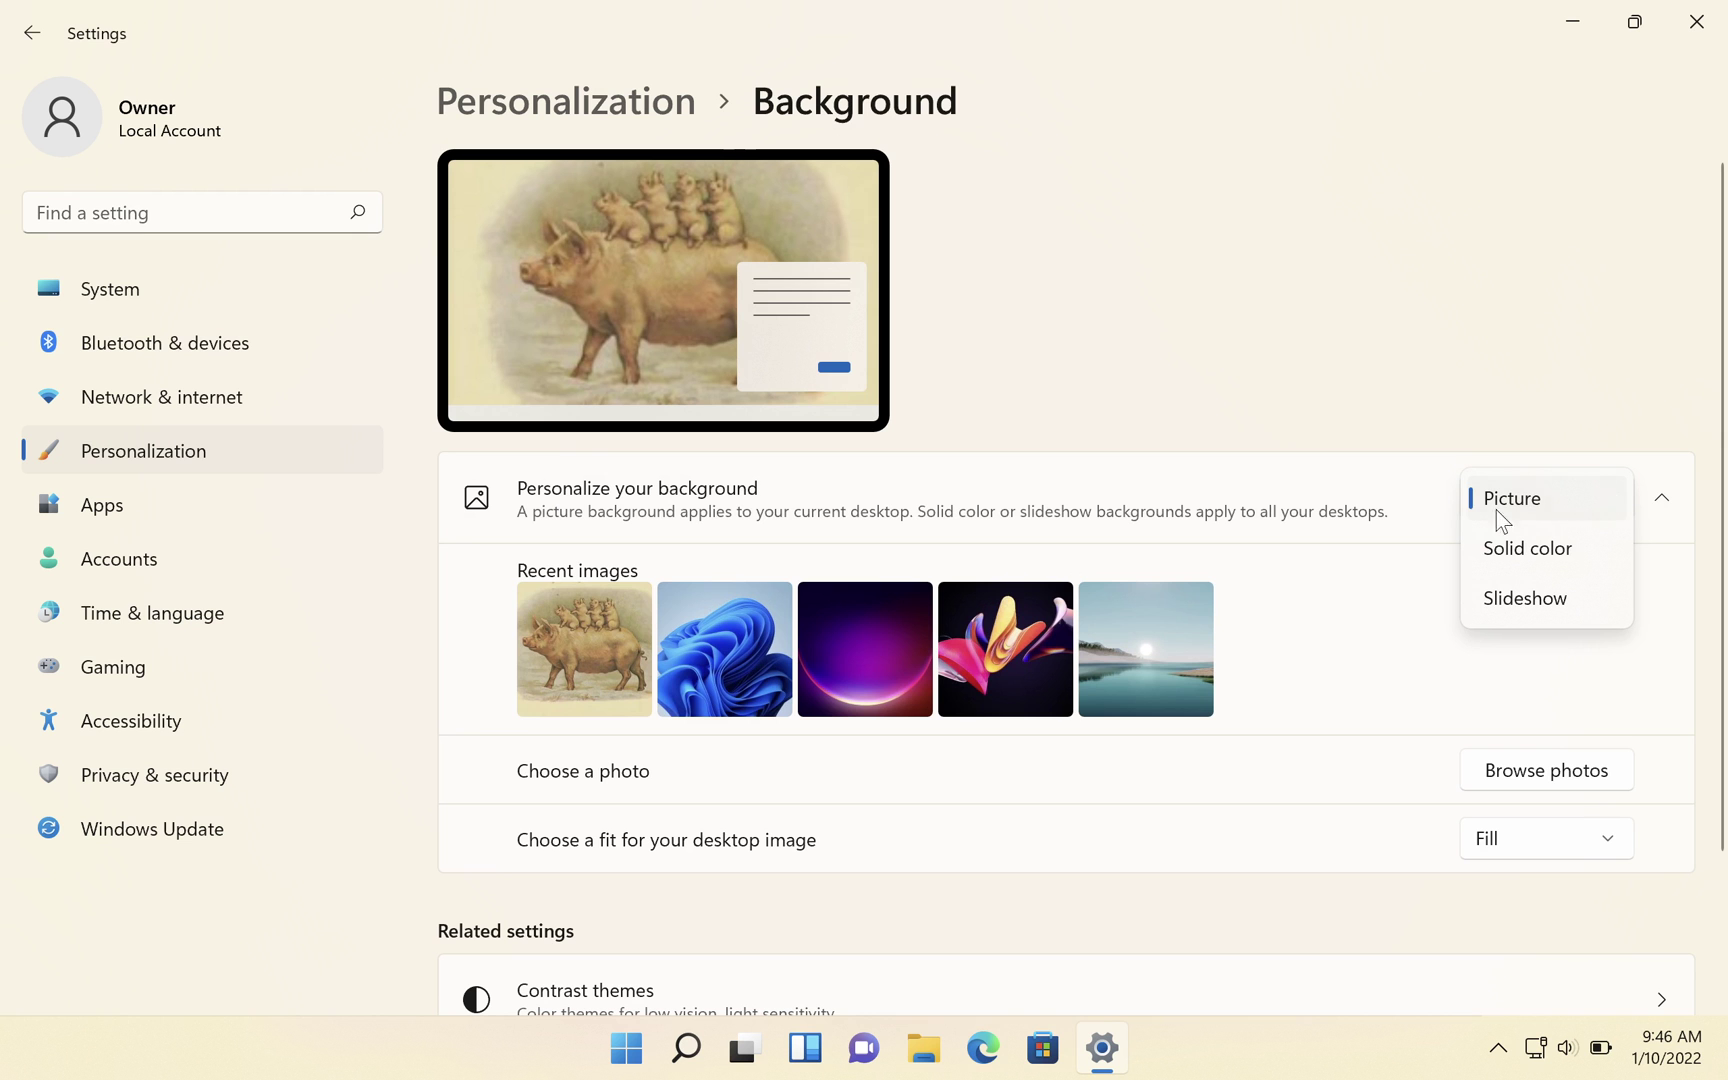
pyautogui.click(1542, 558)
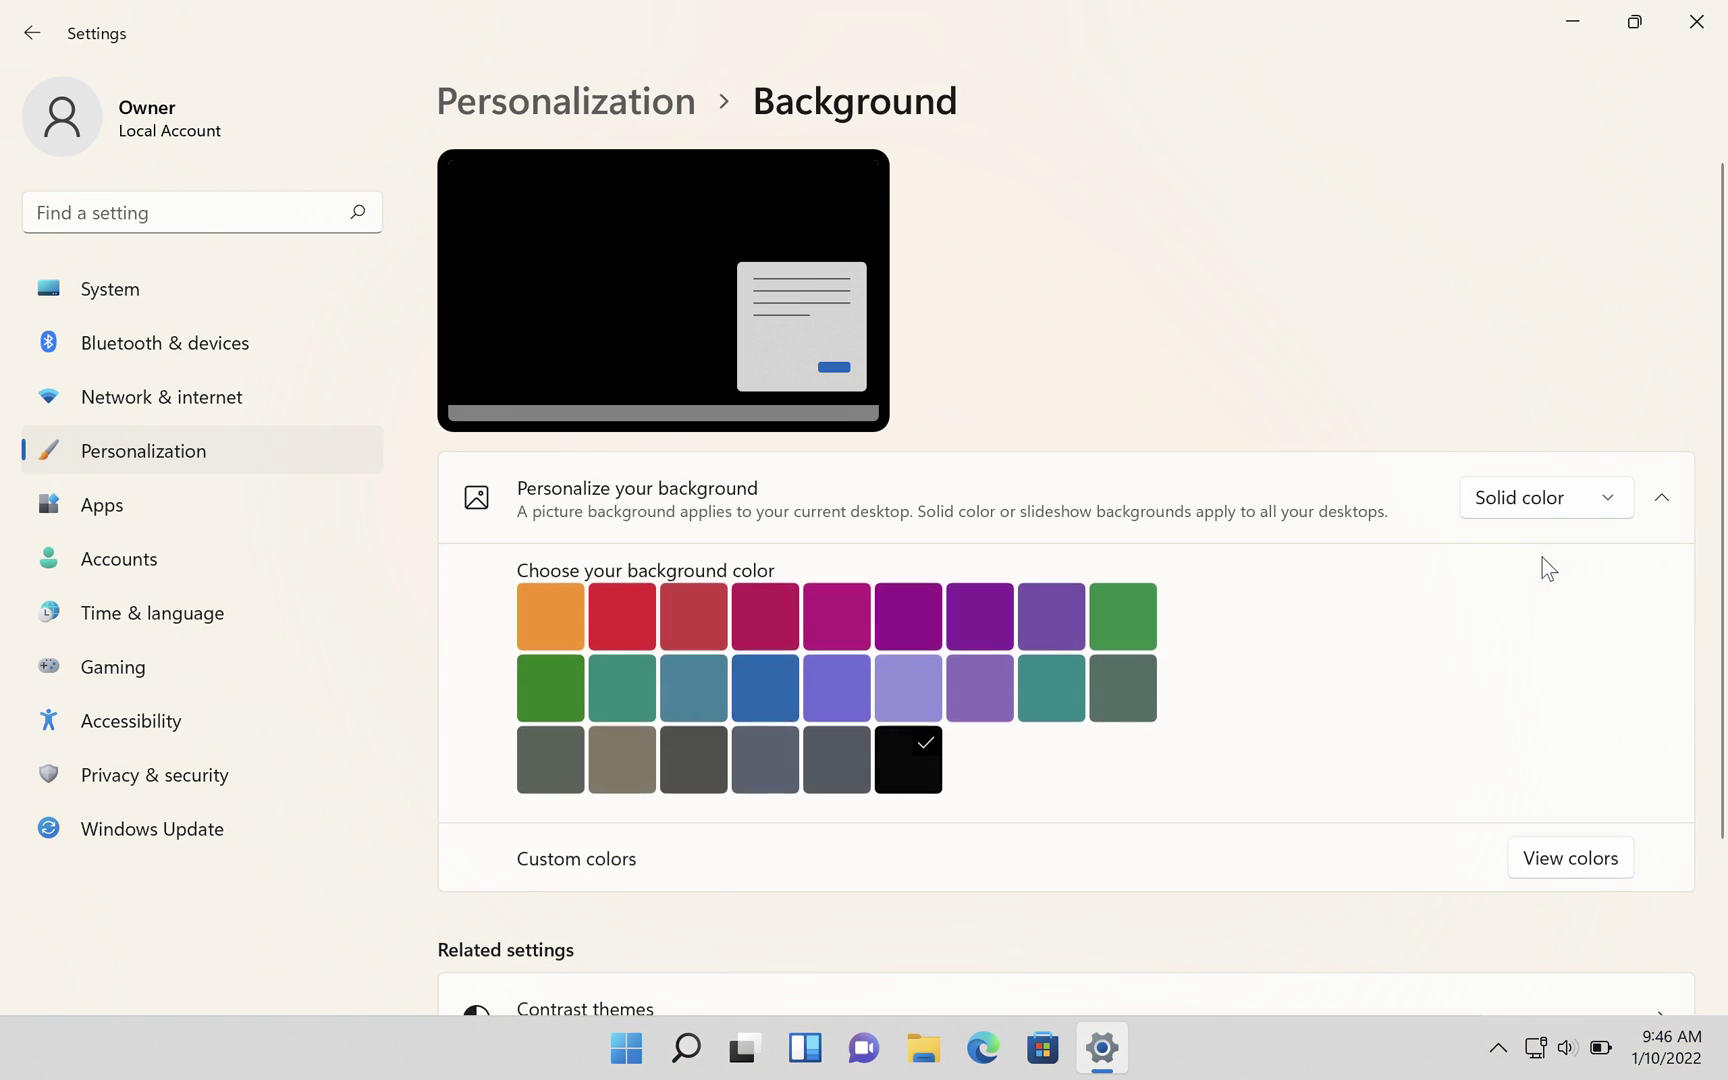
pyautogui.click(845, 751)
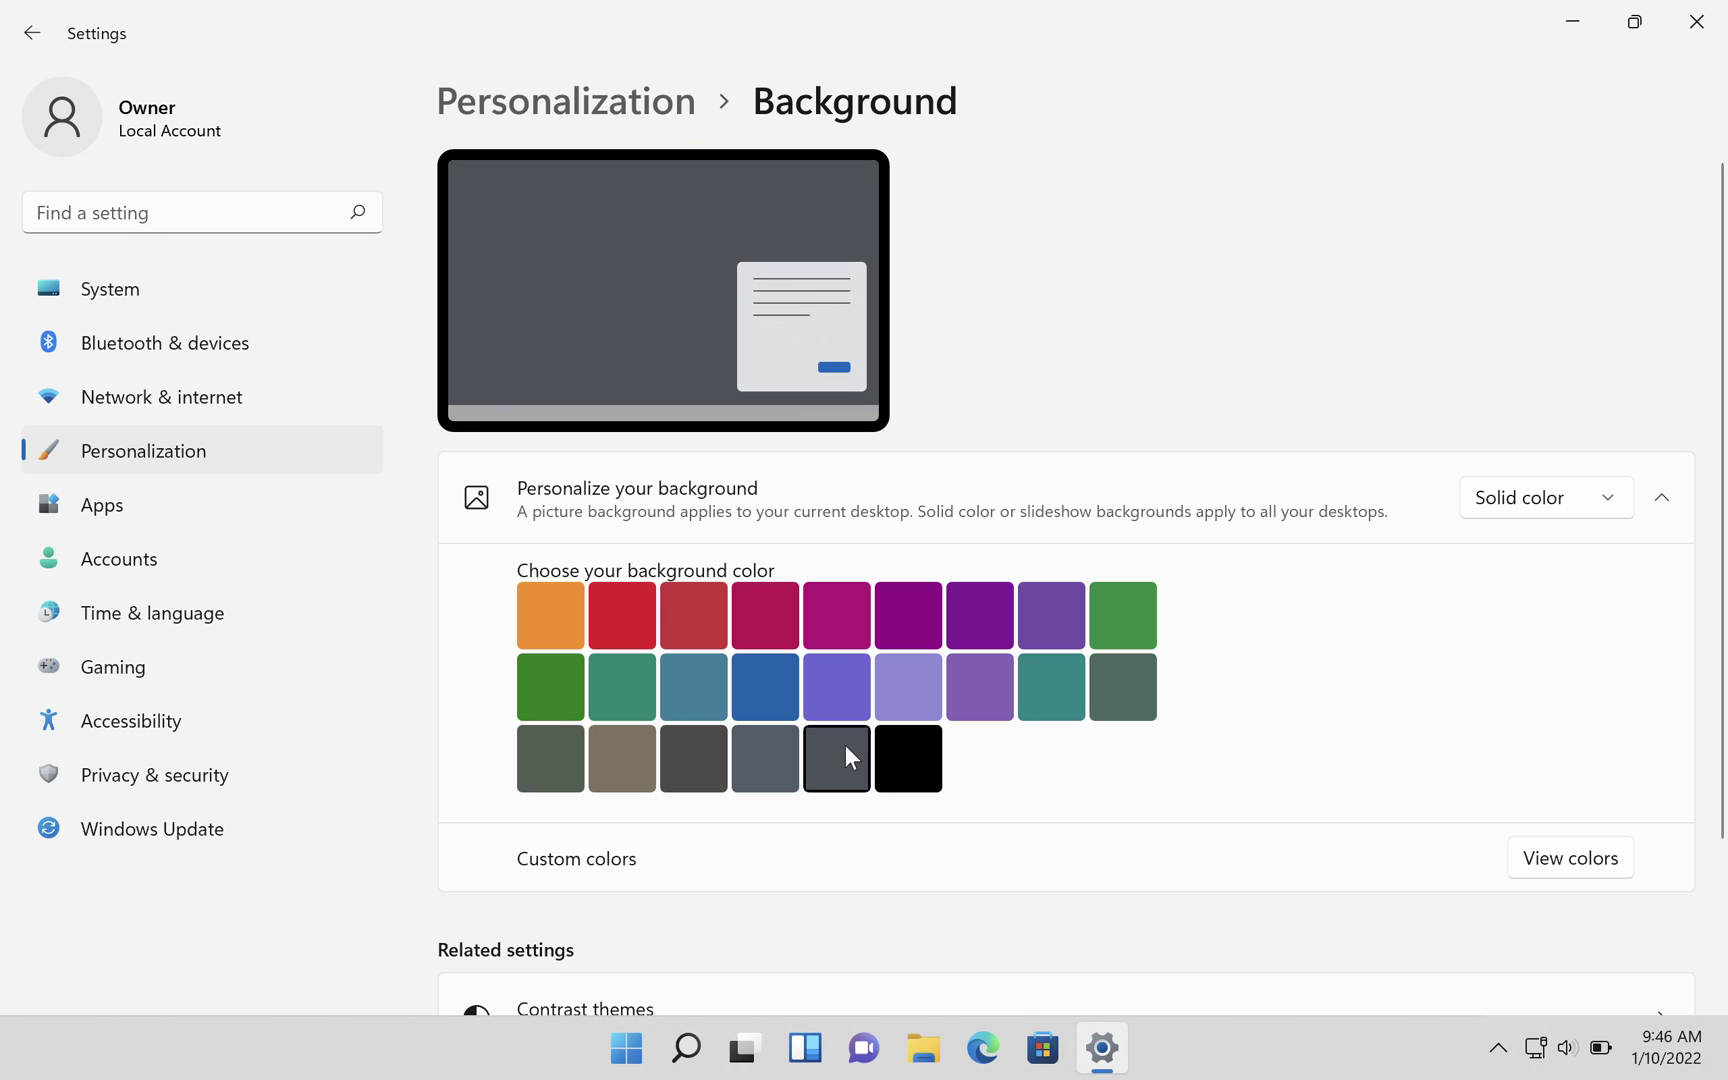
pyautogui.click(767, 614)
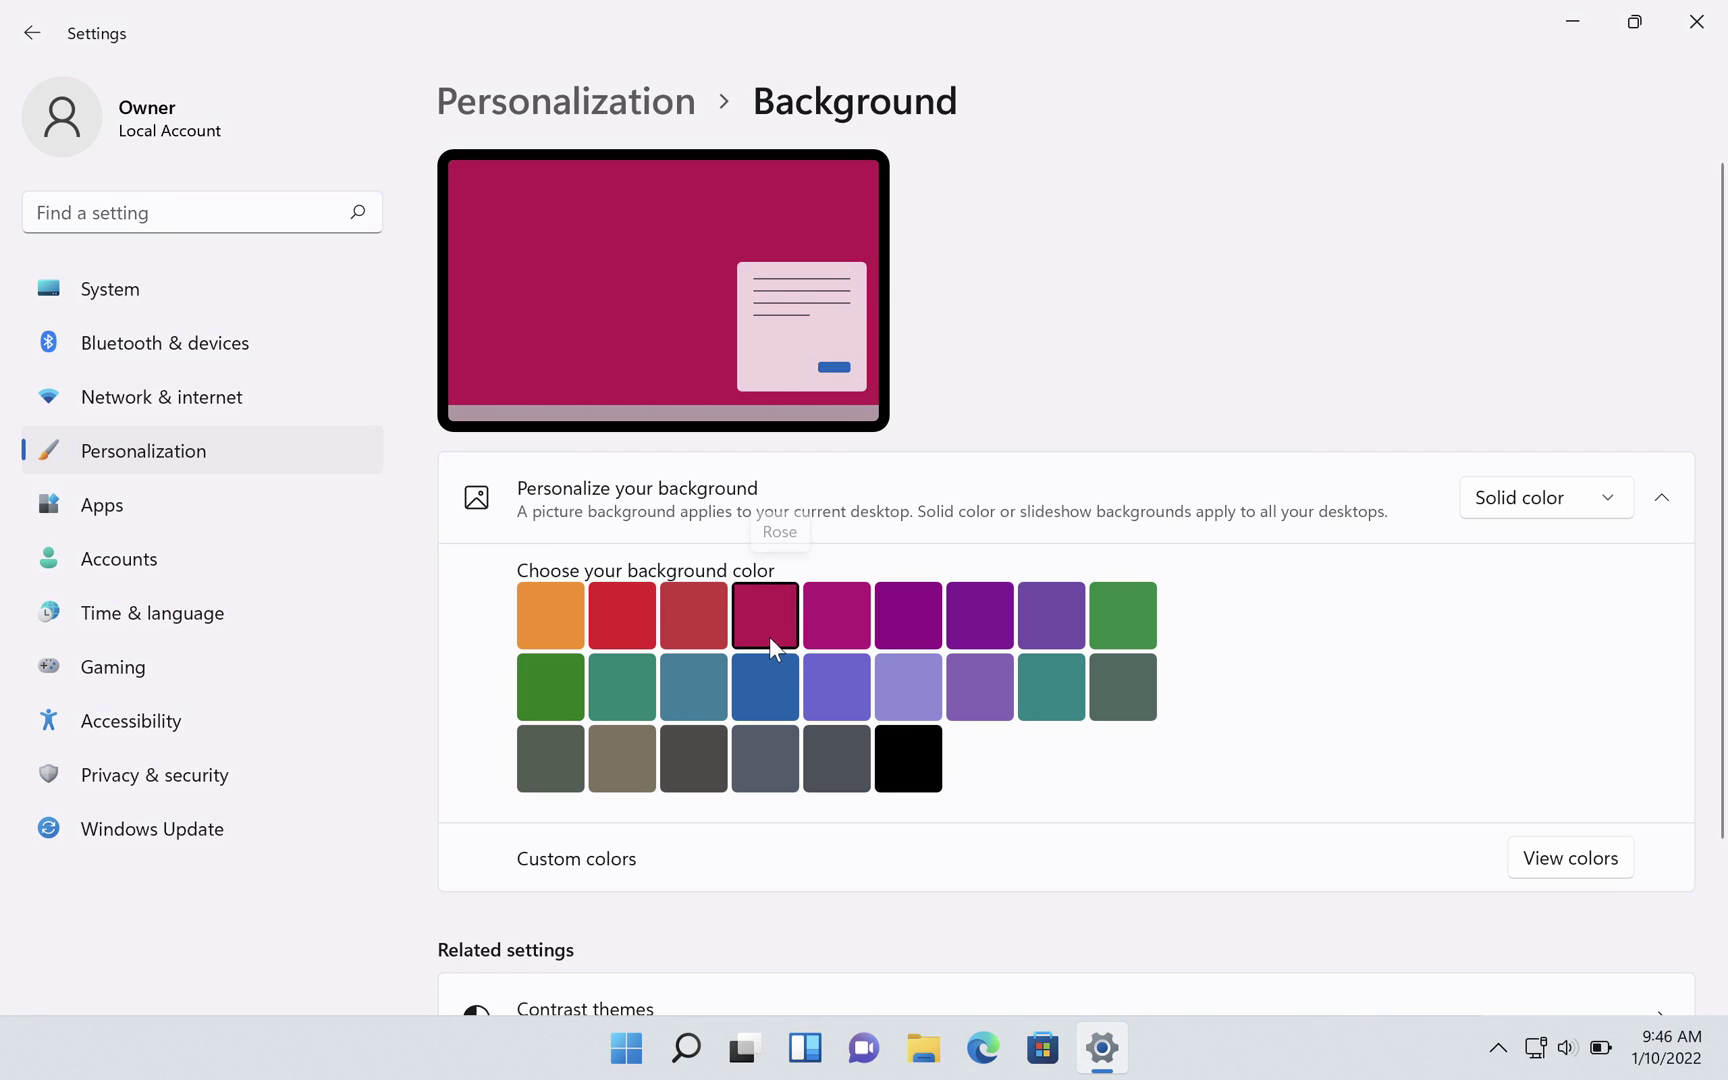
pyautogui.click(905, 756)
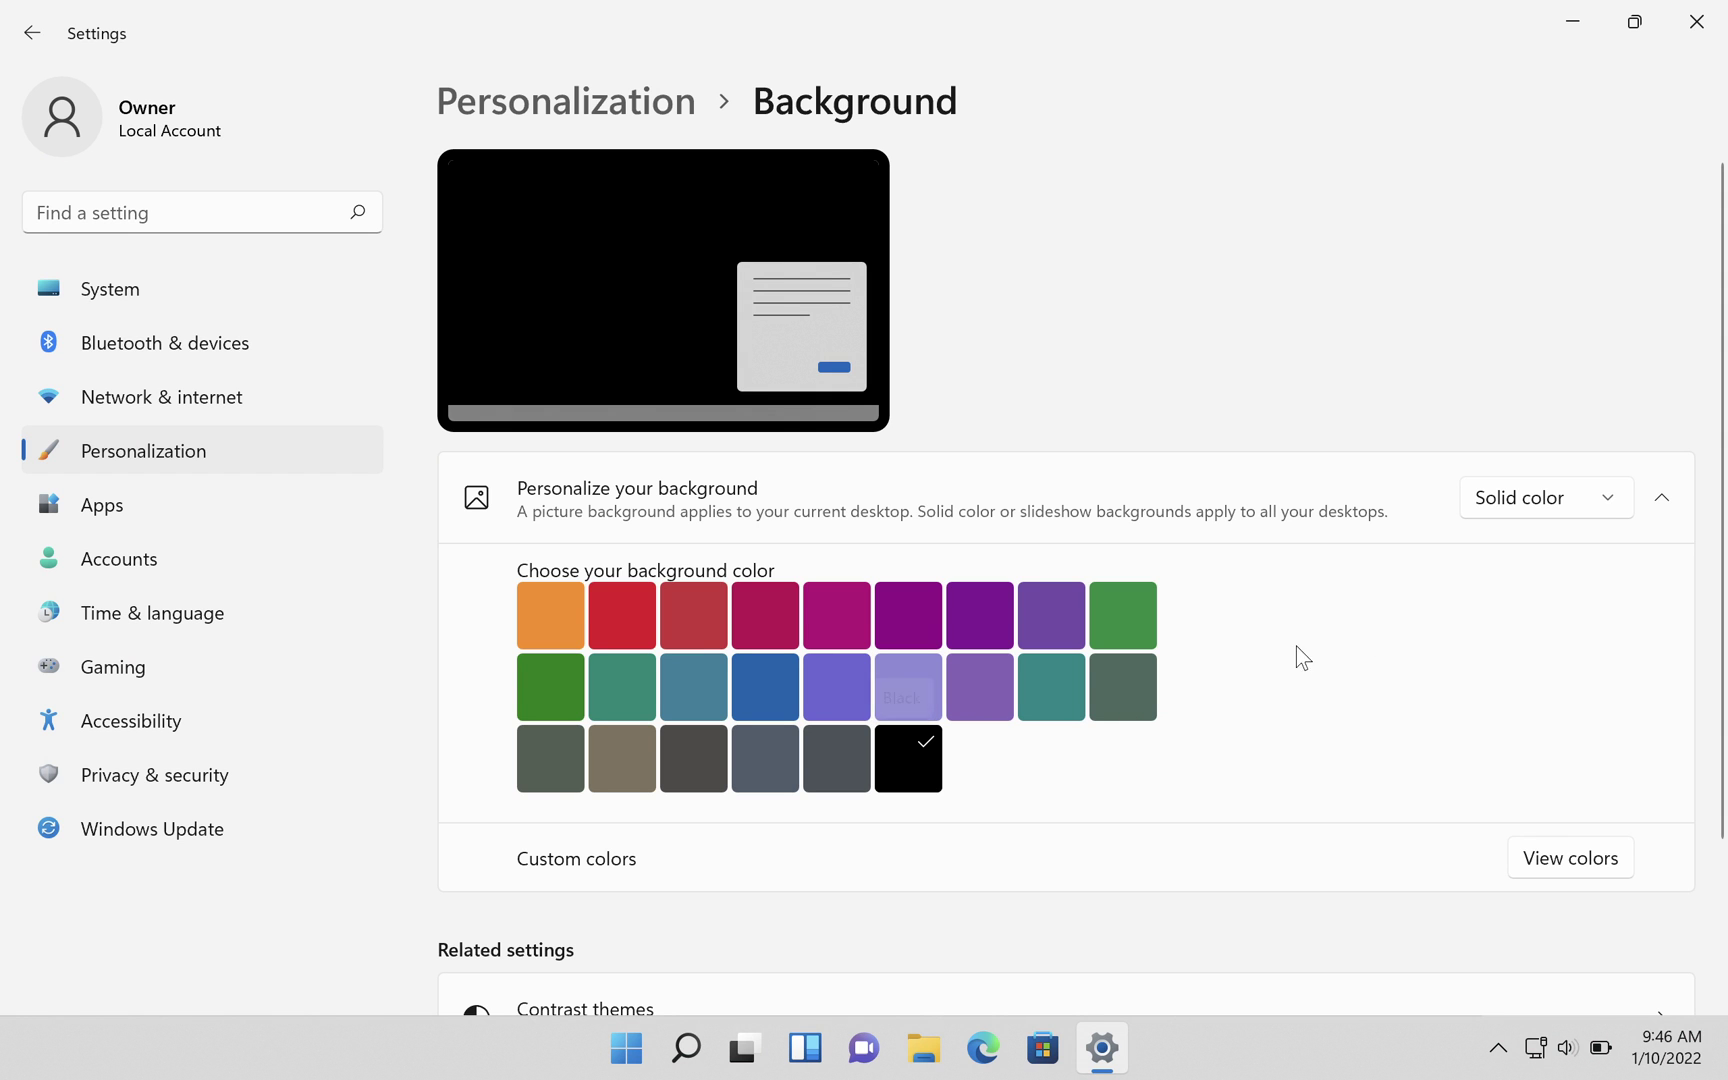
# - Switch the background type to Slideshow using the Camera Roll folder
pyautogui.click(1618, 507)
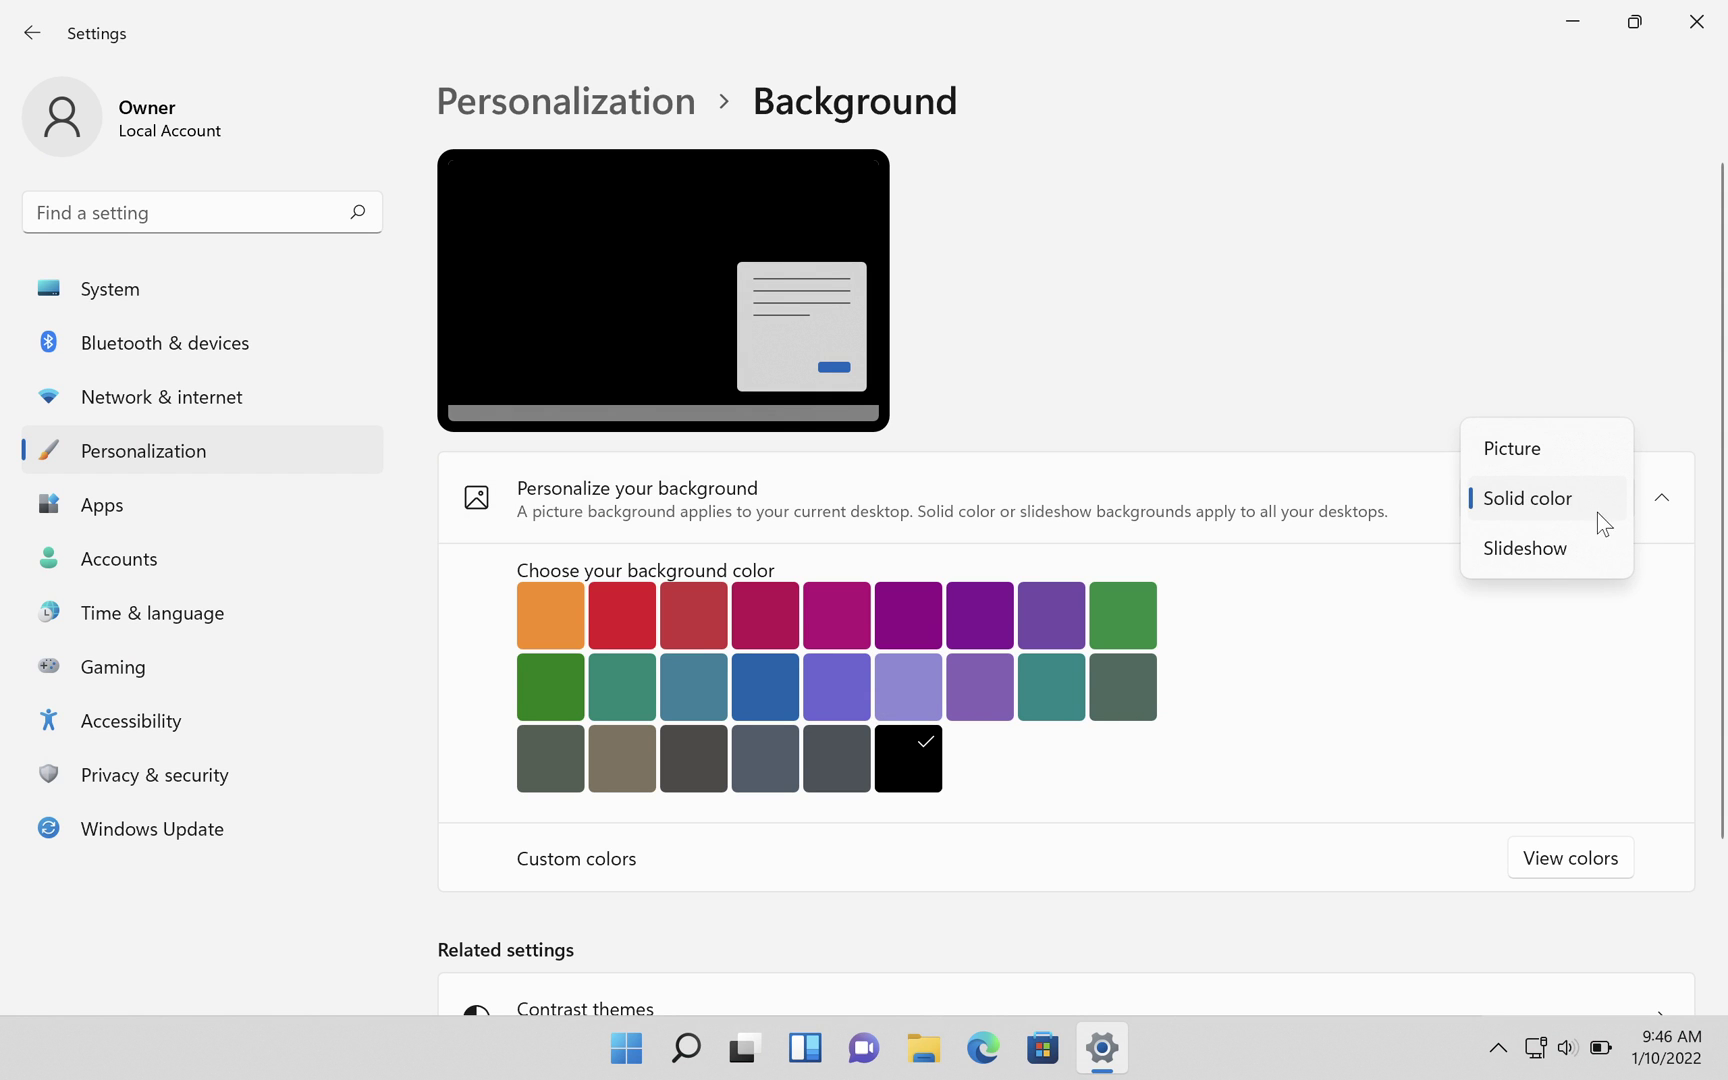
pyautogui.click(1551, 550)
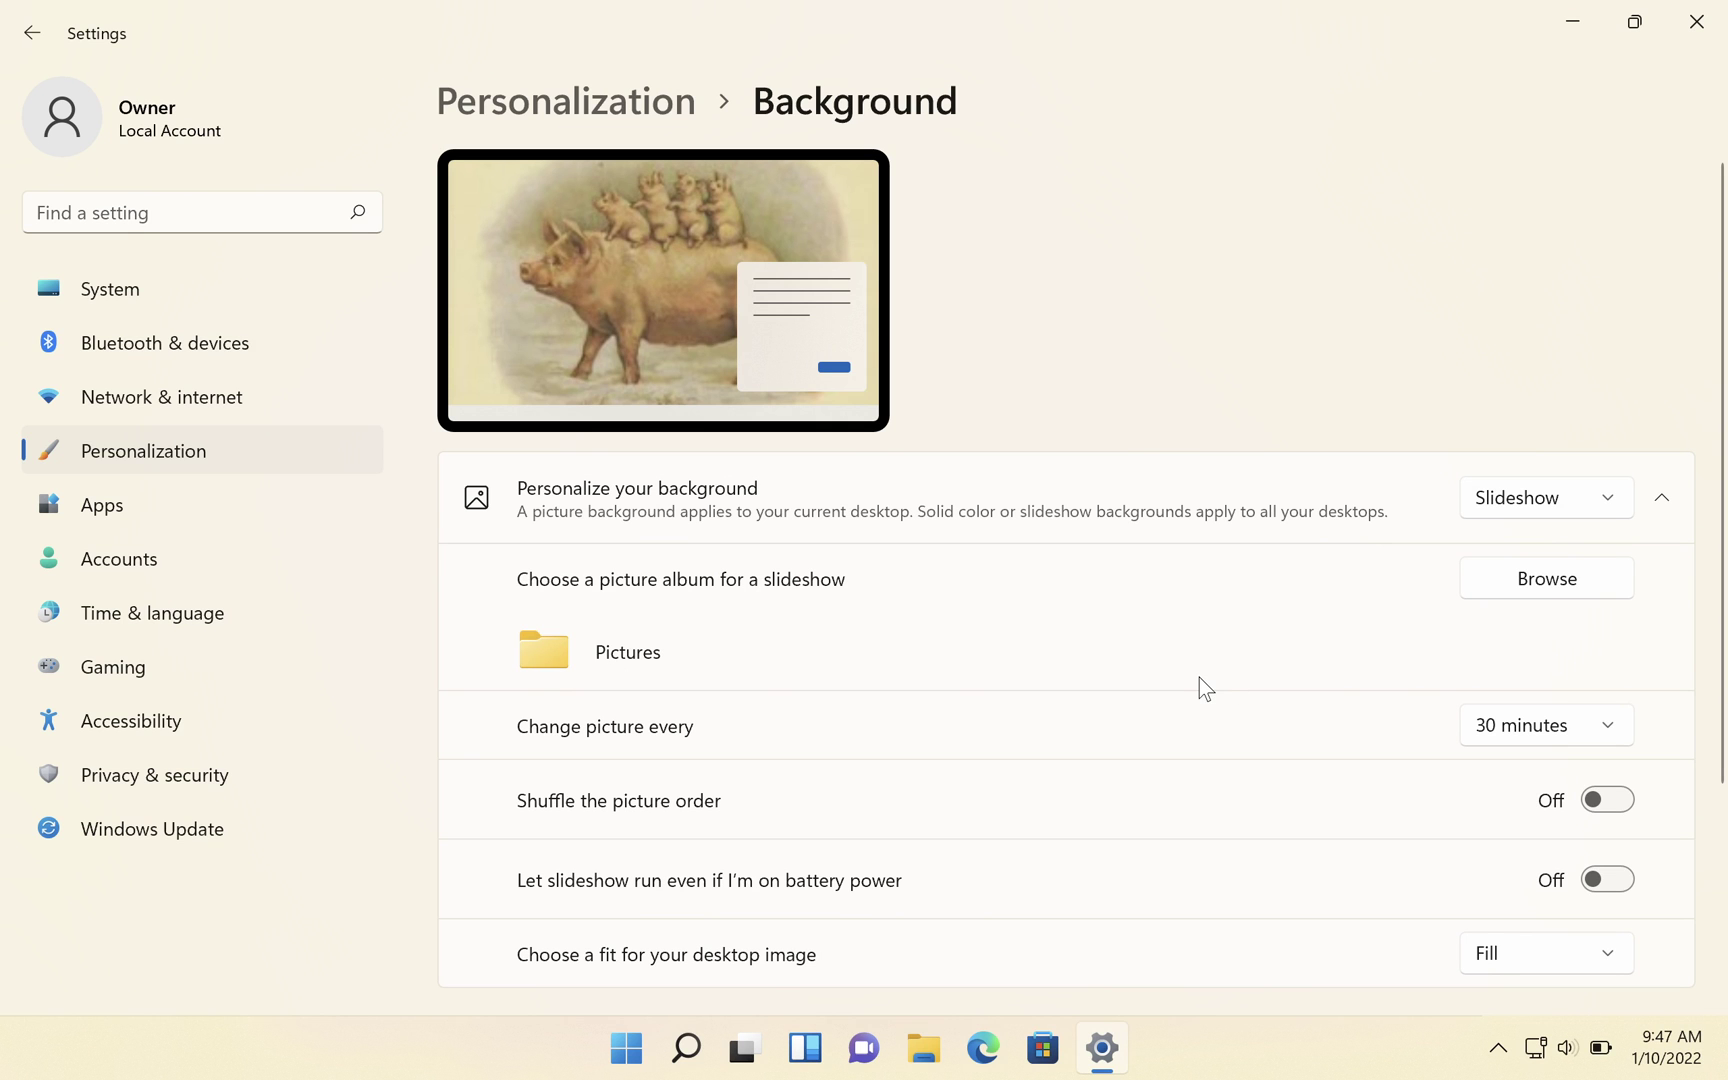
pyautogui.click(1509, 591)
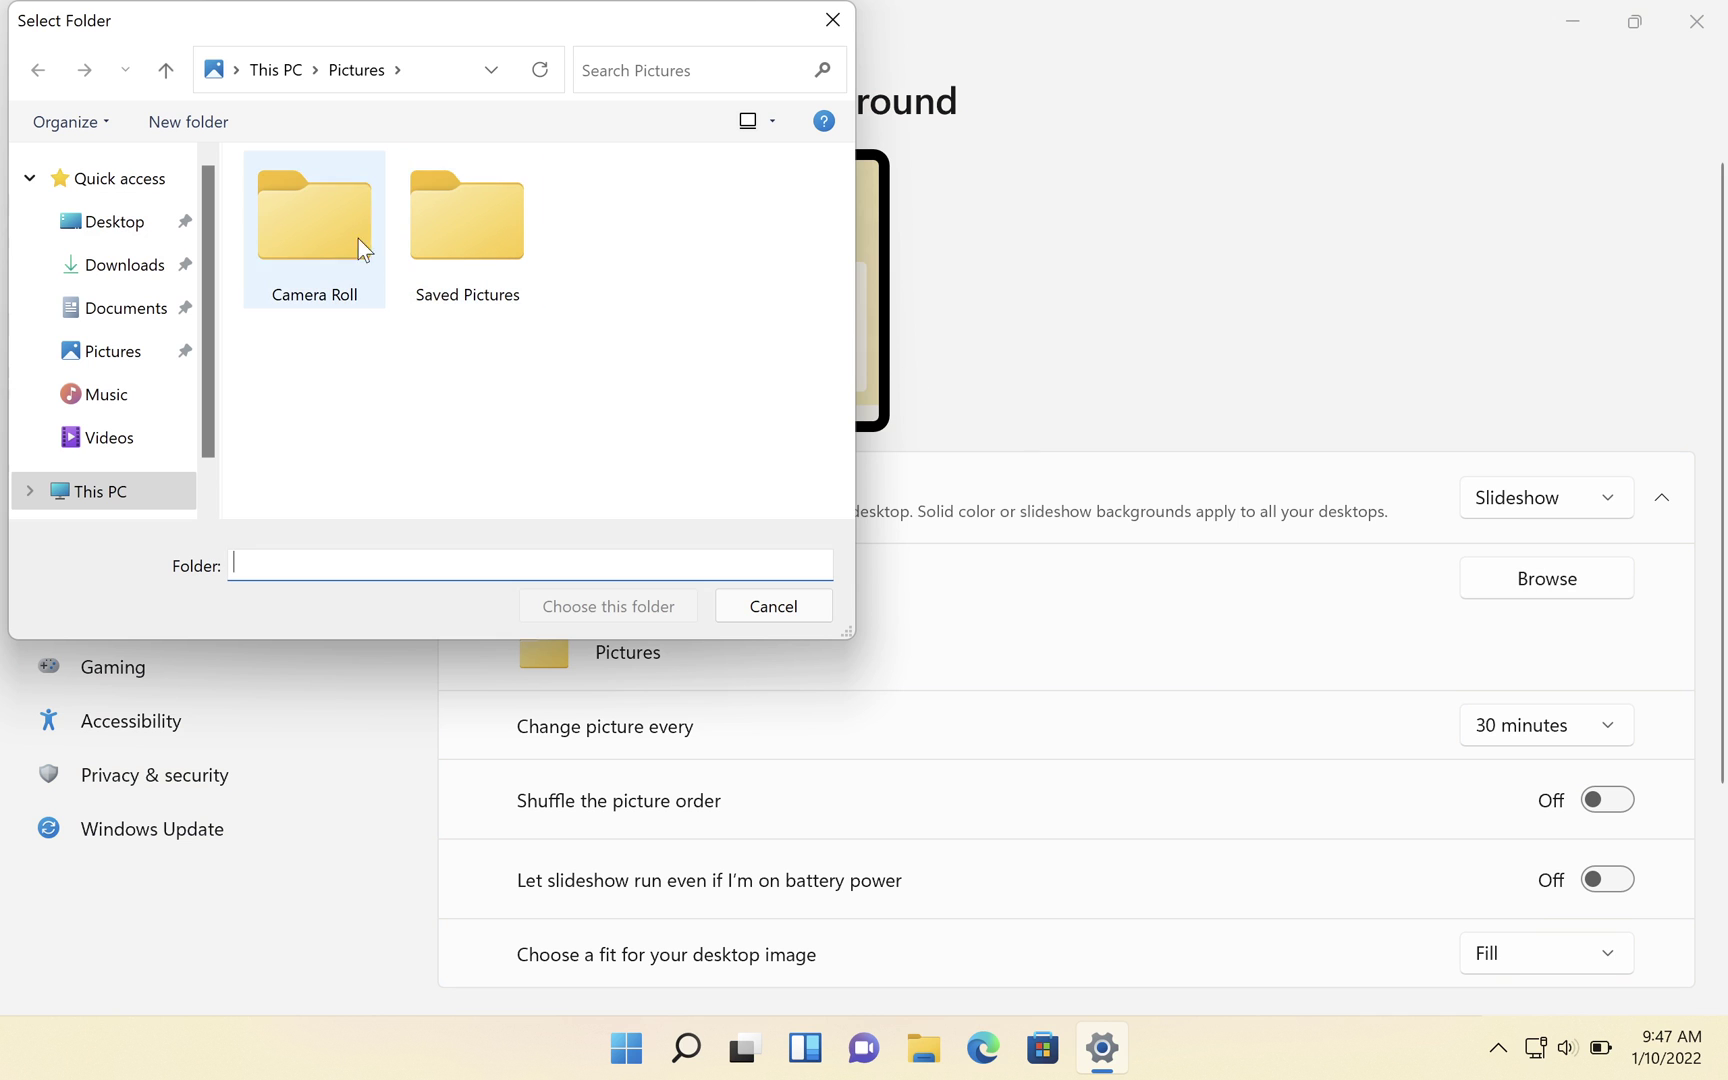
pyautogui.click(356, 236)
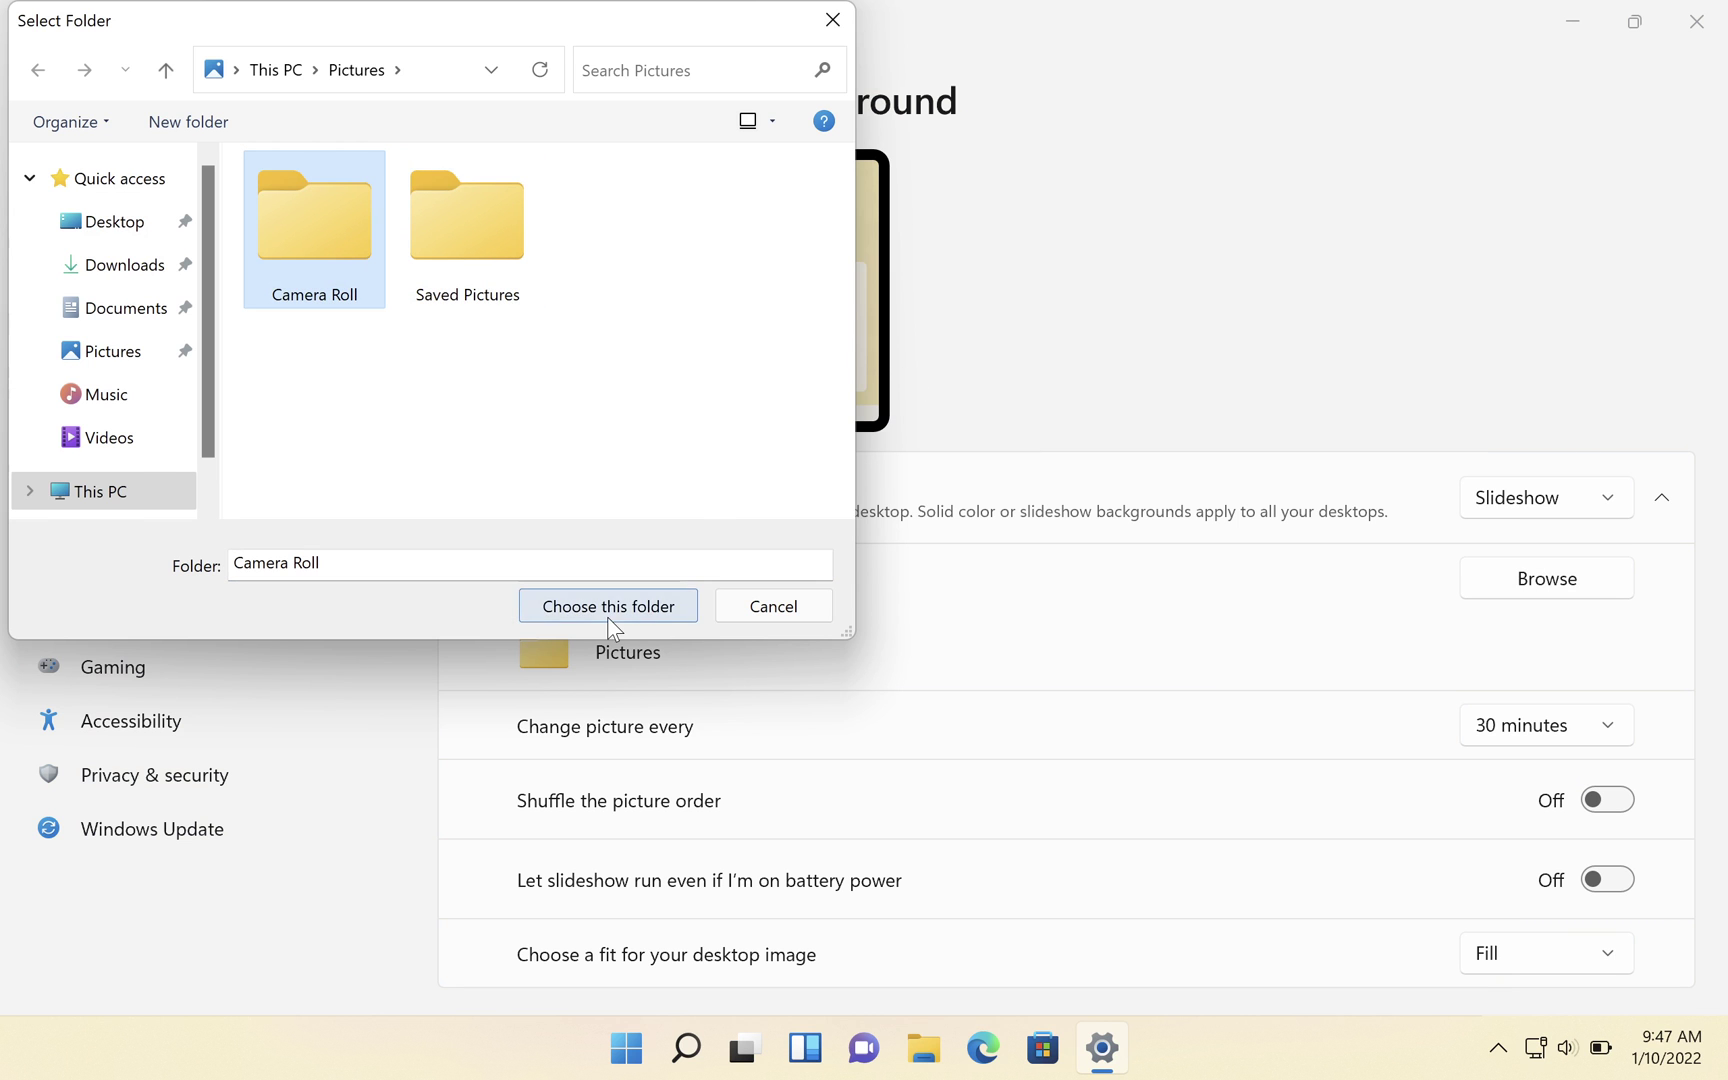
pyautogui.click(607, 606)
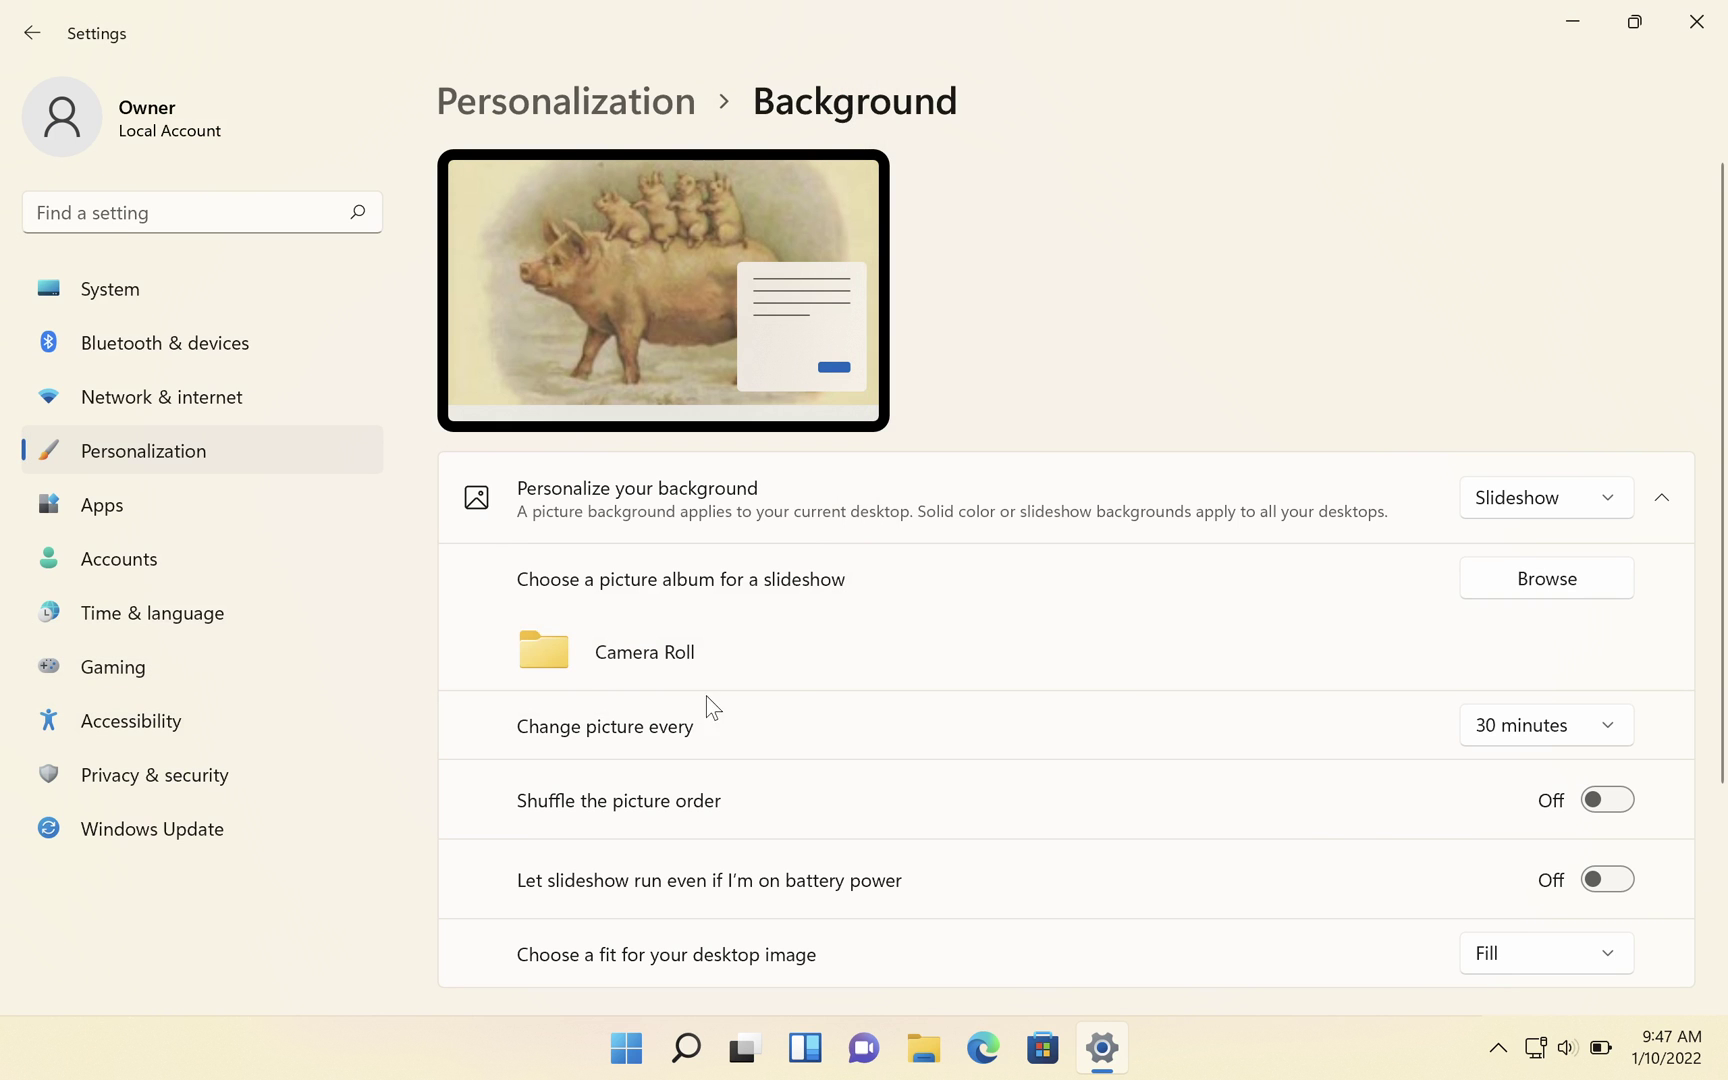